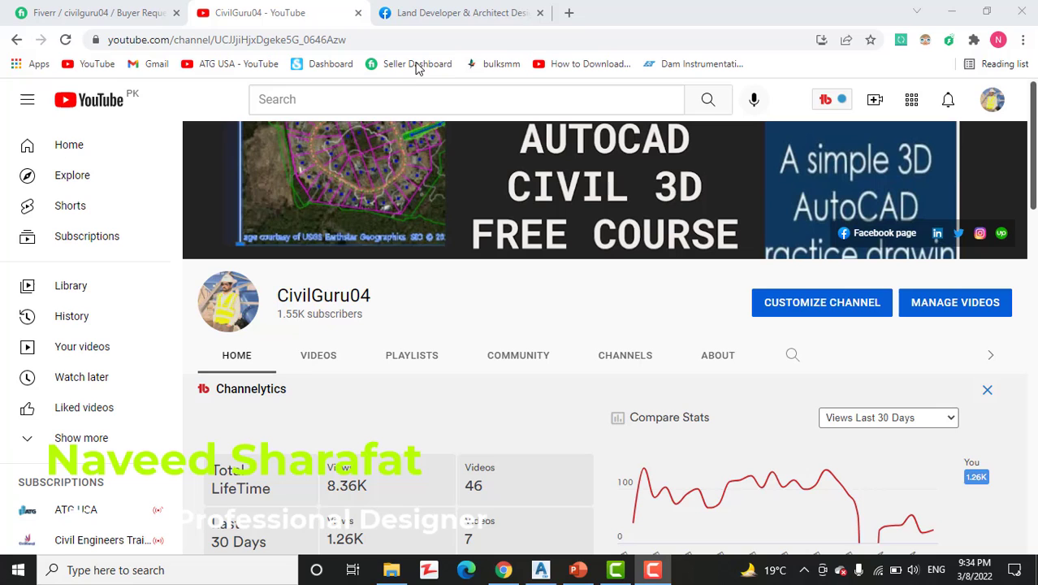
Review the Facebook page insights: 5,678 people reached, 404 post engagements, 62 page likes.
left_click(430, 7)
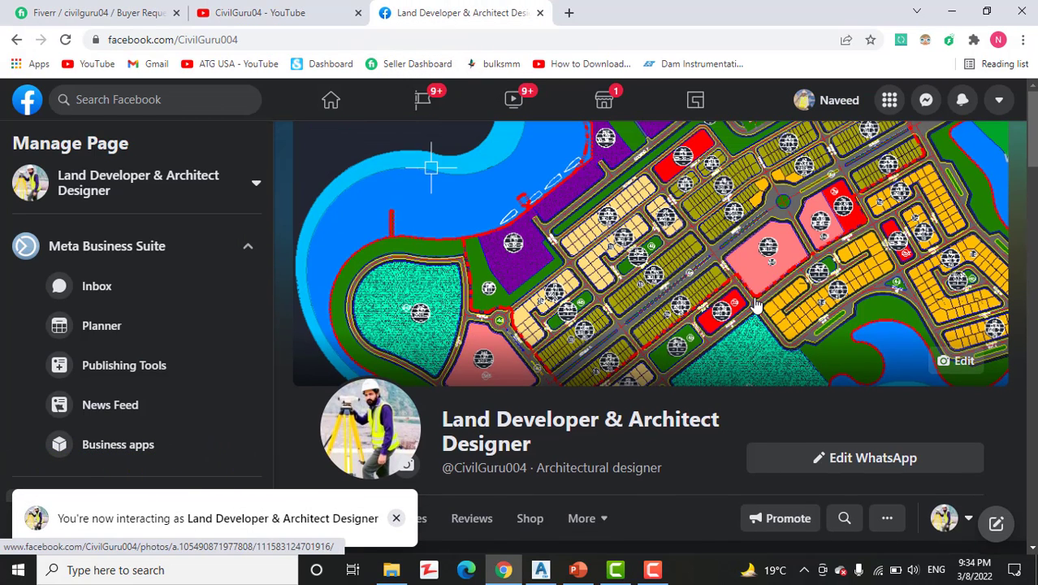
scroll(755, 305, "down", 4)
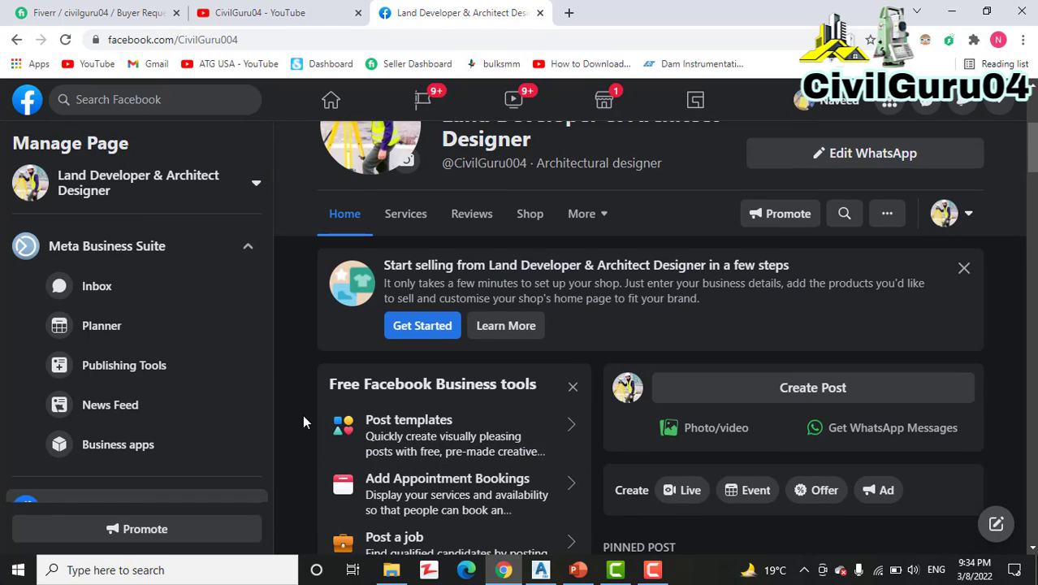
scroll(302, 414, "down", 3)
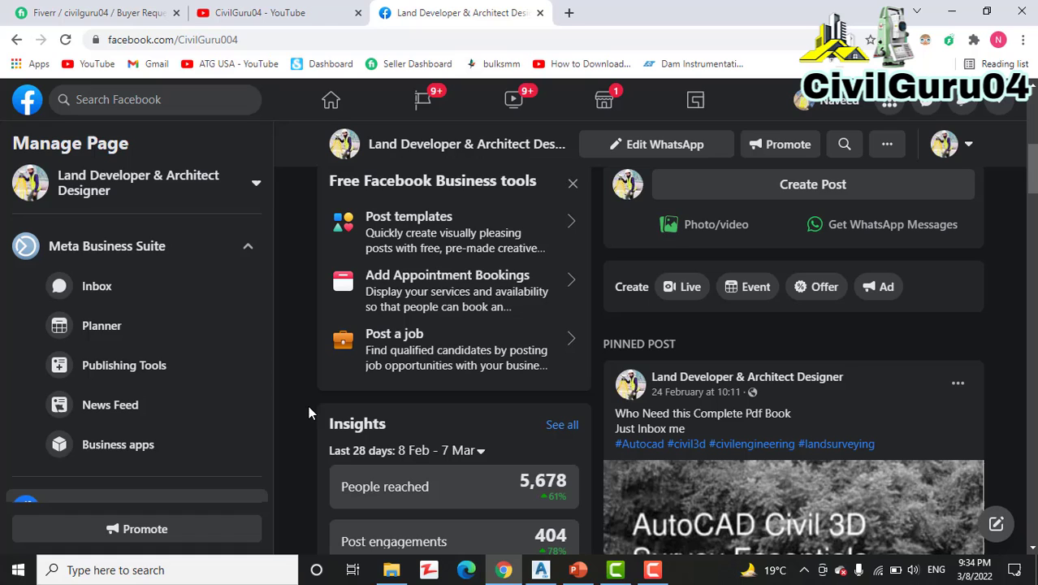
scroll(290, 407, "down", 4)
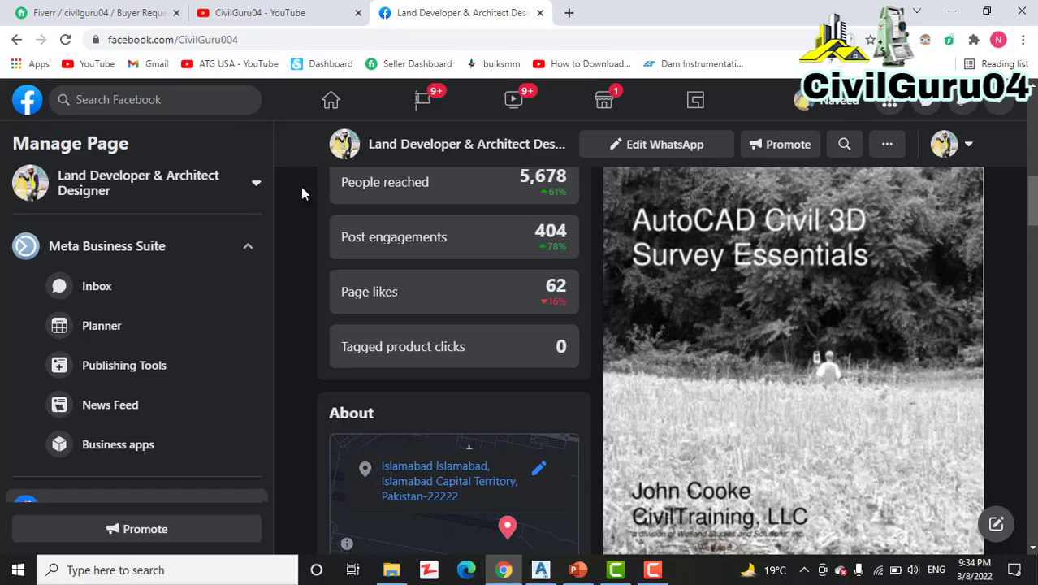
Minimize the browser and bring back the Design Check Set.dwg drawing in Civil 3D.
left_click(953, 11)
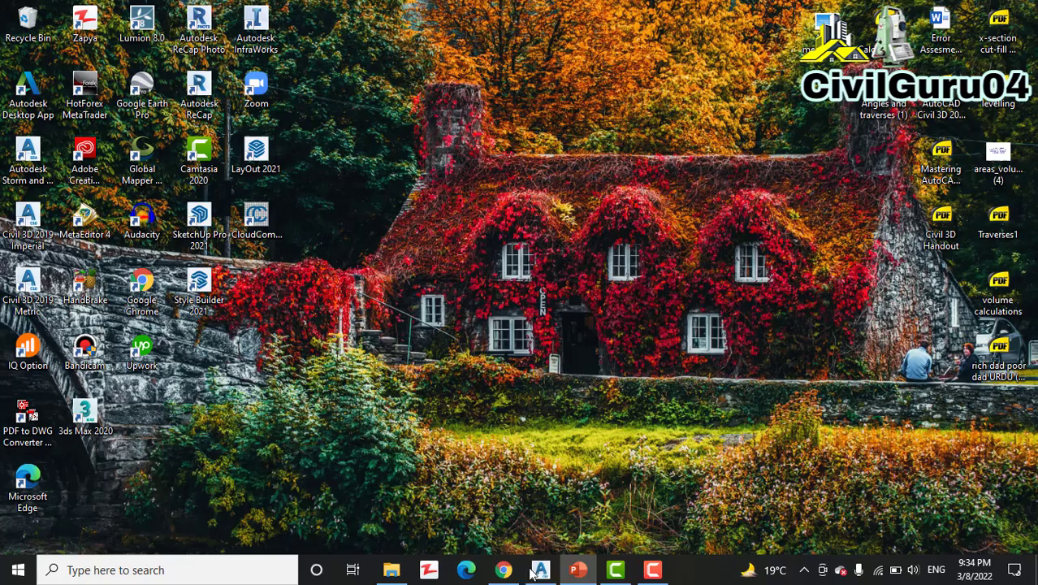
left_click(538, 571)
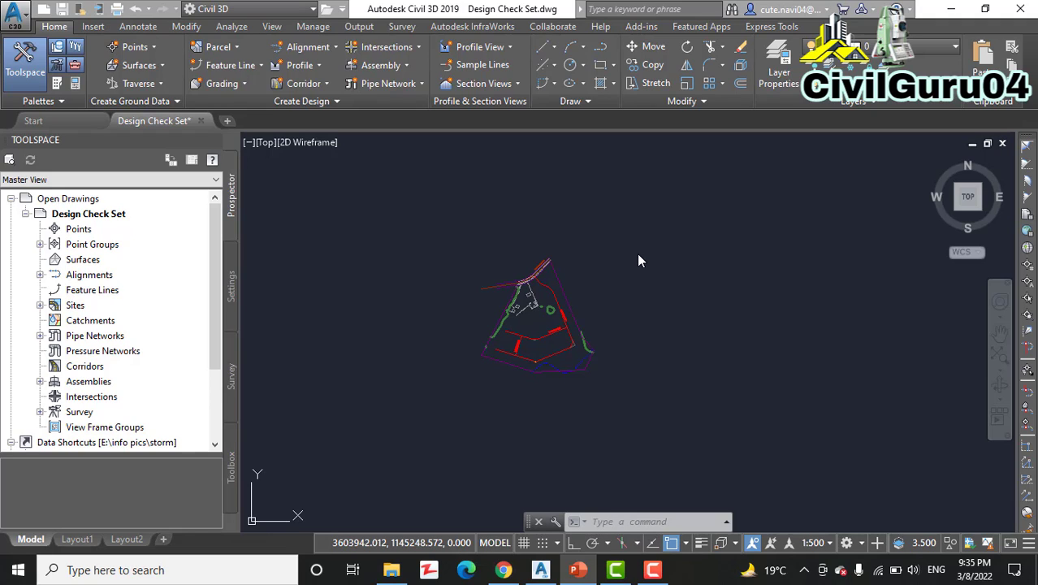
Zoom and pan across the site plan toward Jordan Court.
scroll(437, 267, "up", 2)
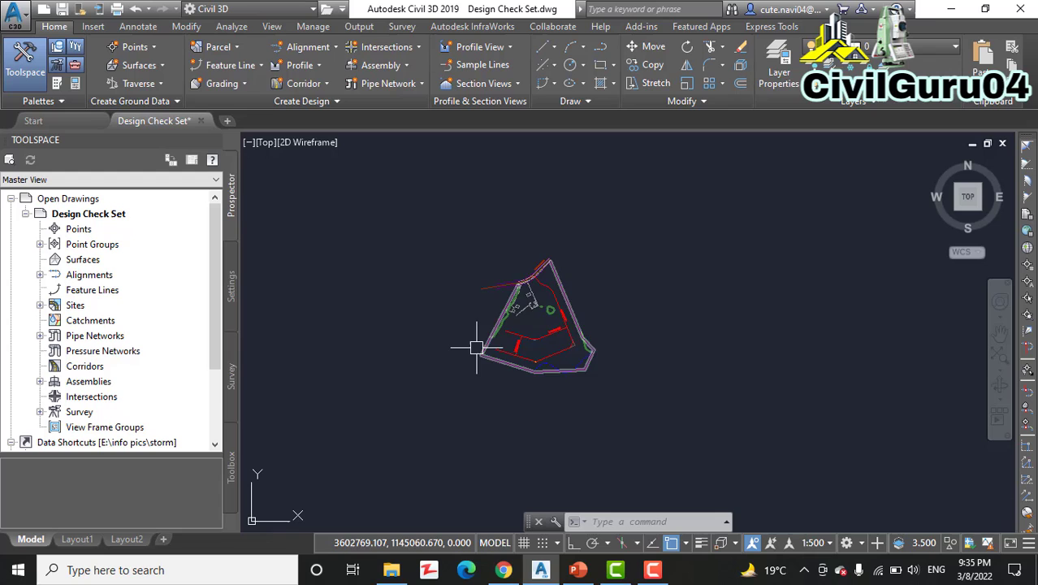
scroll(491, 343, "up", 4)
middle_click_drag(491, 344, 594, 289)
scroll(505, 285, "up", 2)
middle_click_drag(505, 285, 528, 241)
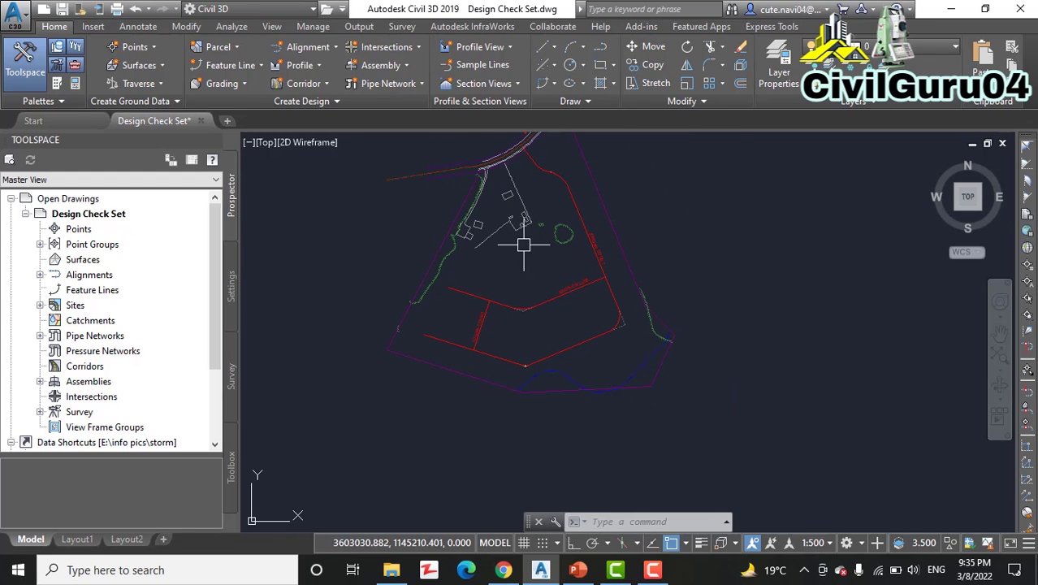
scroll(524, 287, "down", 2)
middle_click_drag(523, 288, 511, 312)
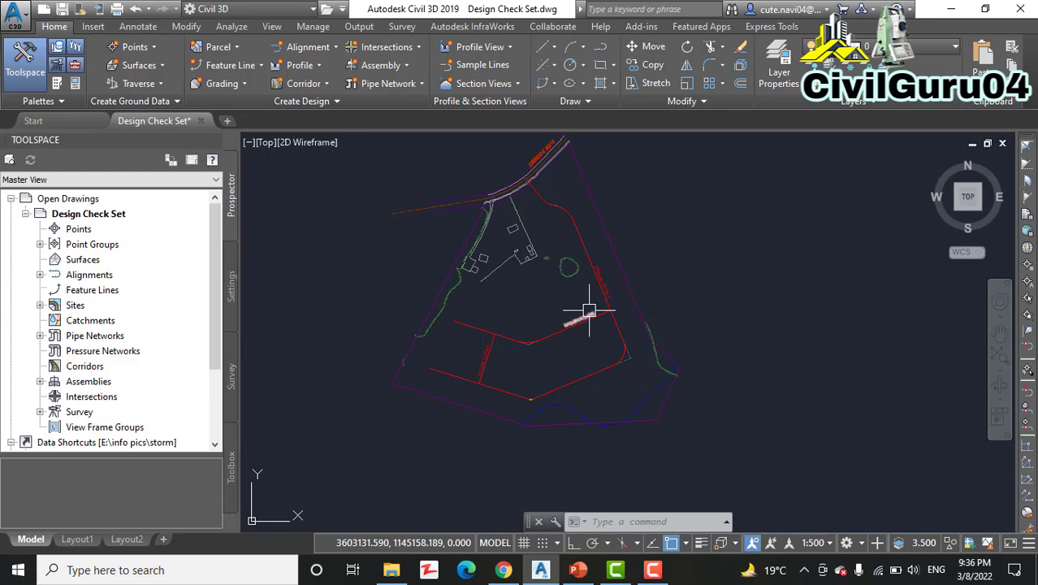
Bring Jordan Court and Madison Lane into view and select the Jordan Court alignment.
scroll(589, 309, "up", 5)
middle_click_drag(609, 253, 517, 386)
scroll(505, 336, "down", 3)
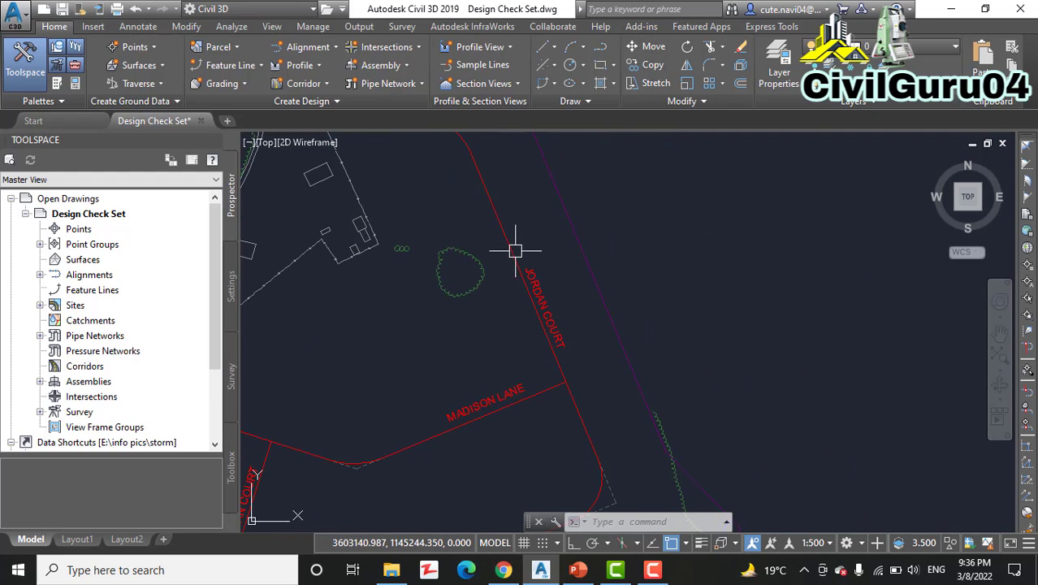
left_click(495, 203)
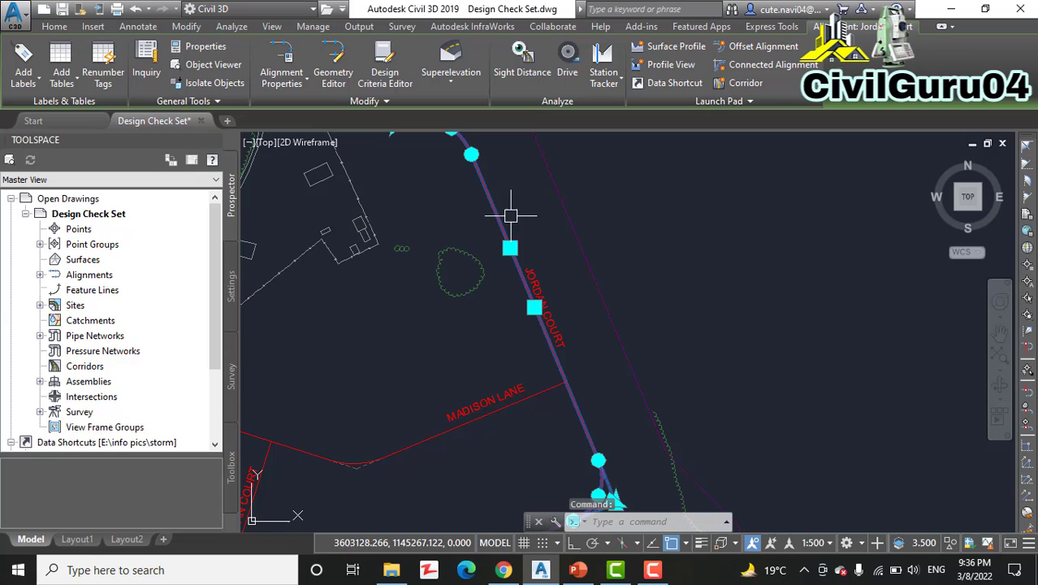
mouse_move(530, 218)
middle_mouse_down()
mouse_move(535, 250)
mouse_move(554, 261)
middle_mouse_up()
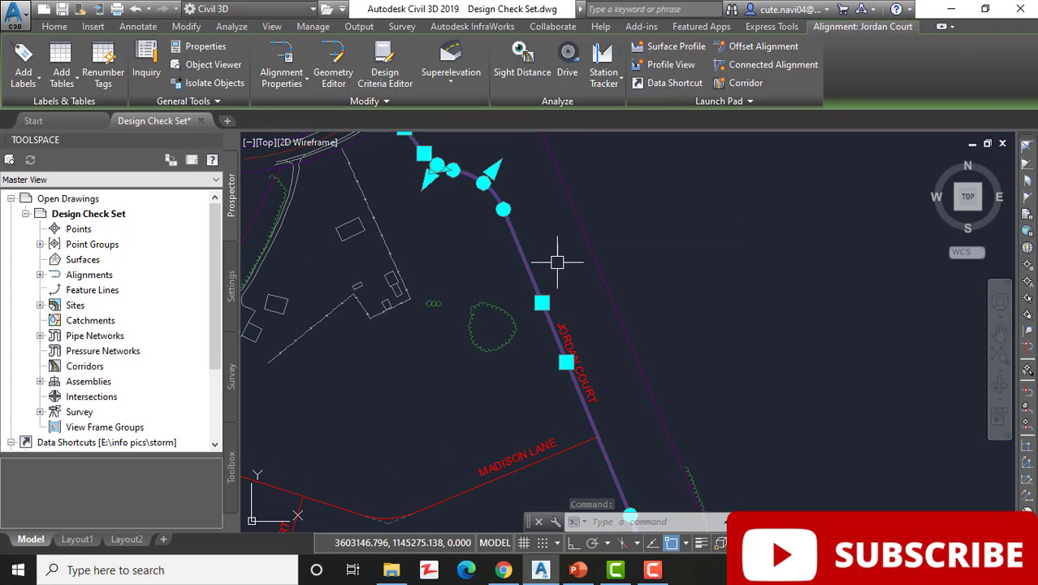
Open Jordan Court's Alignment Properties, check Information, then view Design Criteria (40 km/h, Subdivision).
left_click(282, 74)
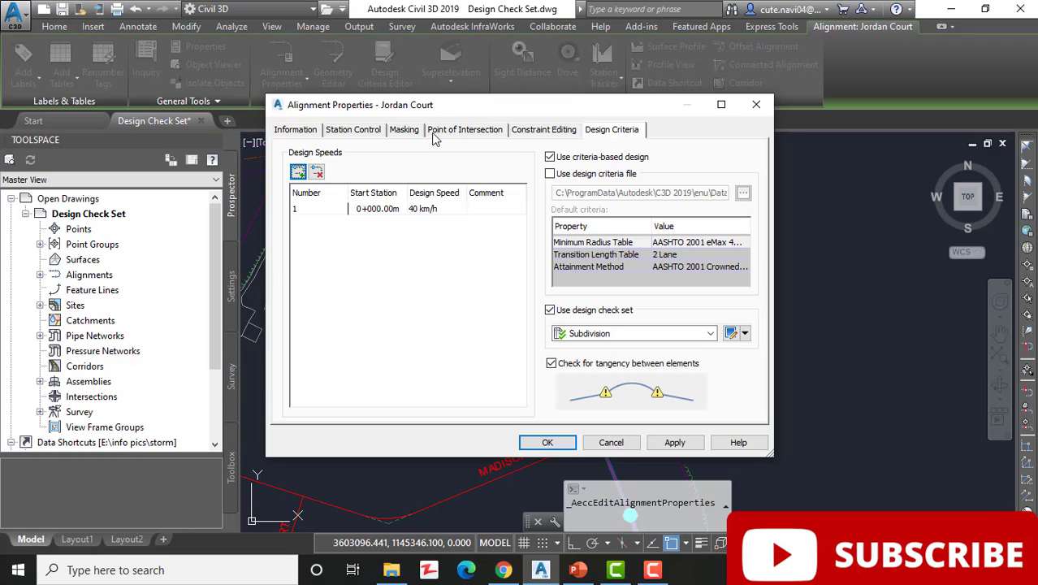
left_click(310, 132)
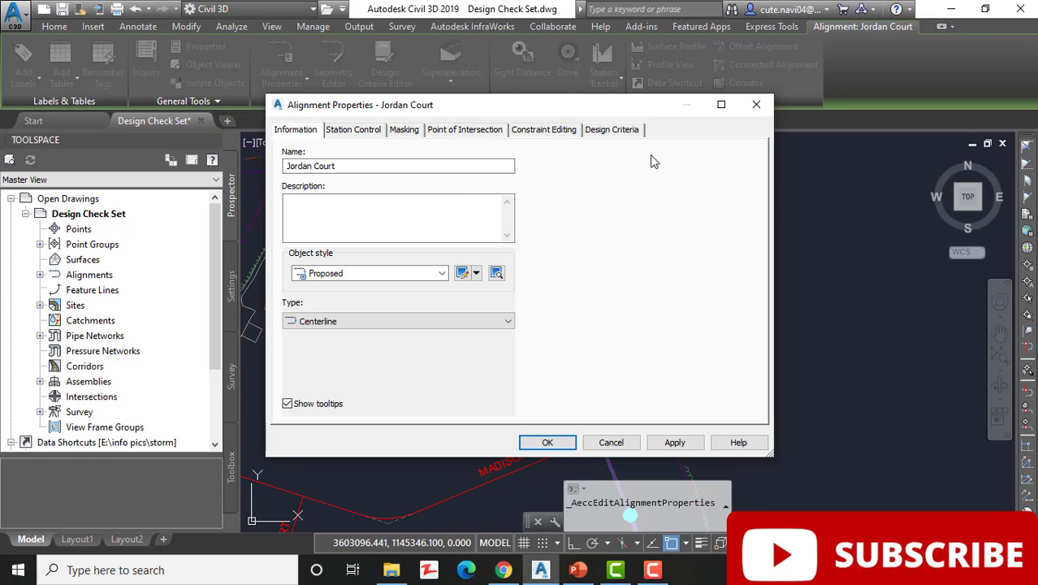
left_click(610, 133)
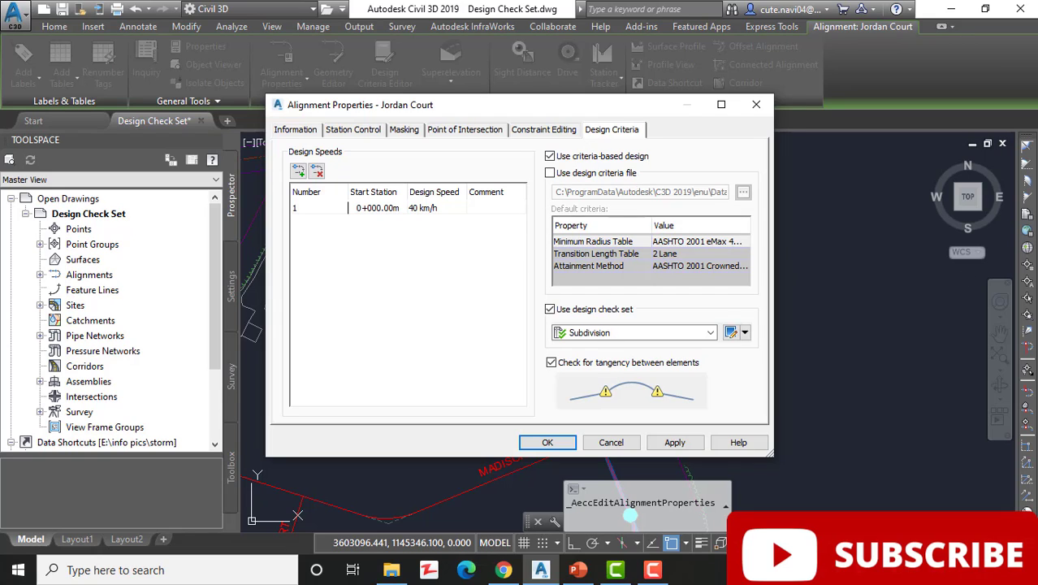
left_click(577, 569)
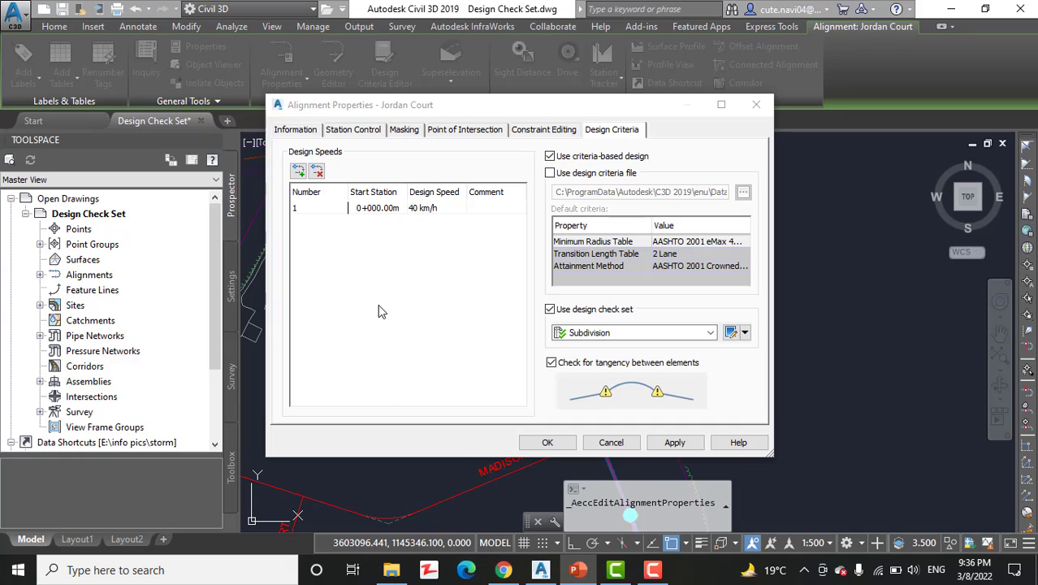
left_click(419, 214)
left_click(419, 213)
left_click(419, 213)
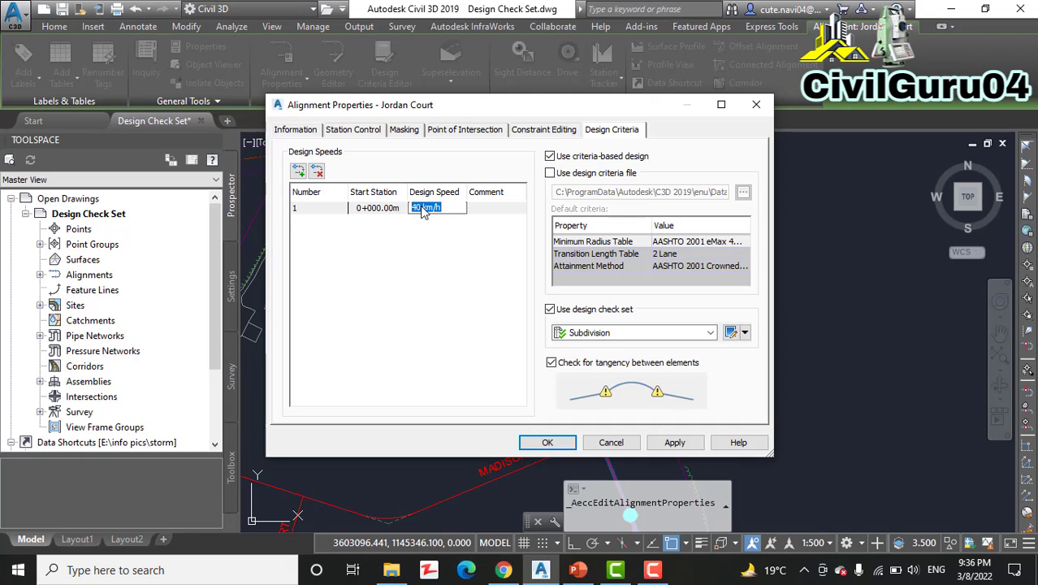
left_click(436, 282)
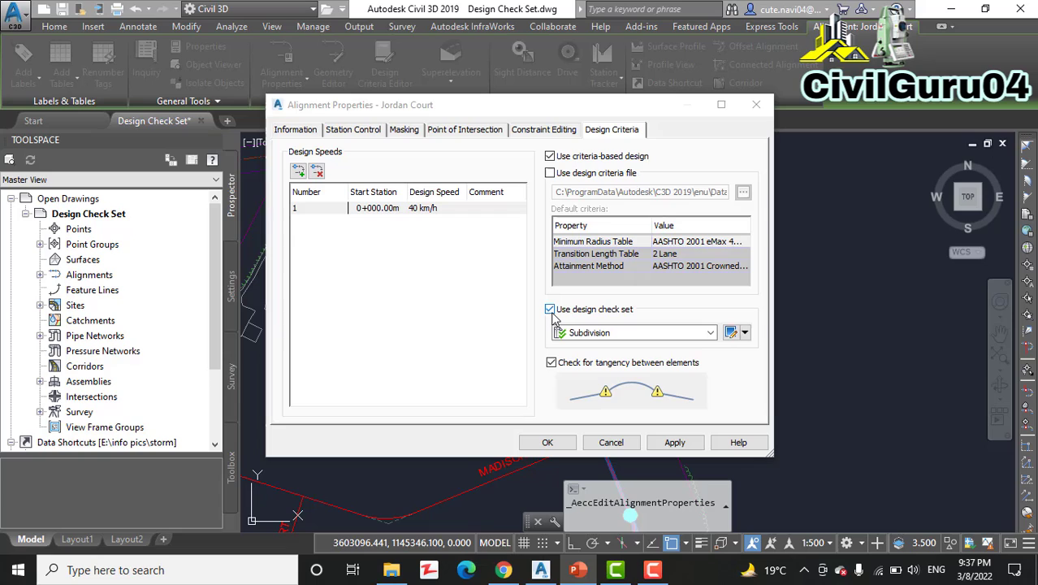
Keep Subdivision as the design check set and confirm the Alignment Properties with OK.
left_click(620, 337)
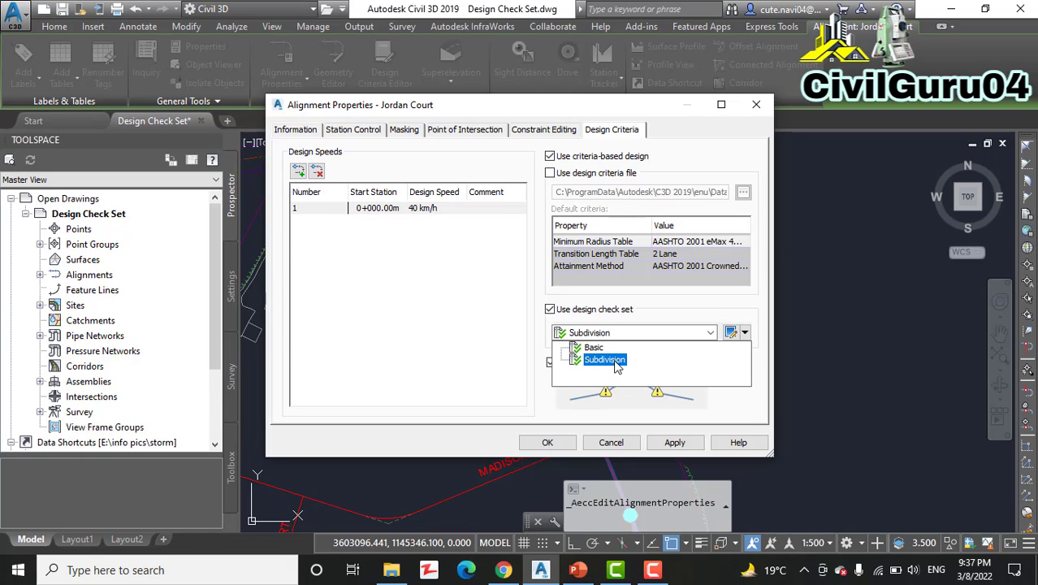
left_click(617, 367)
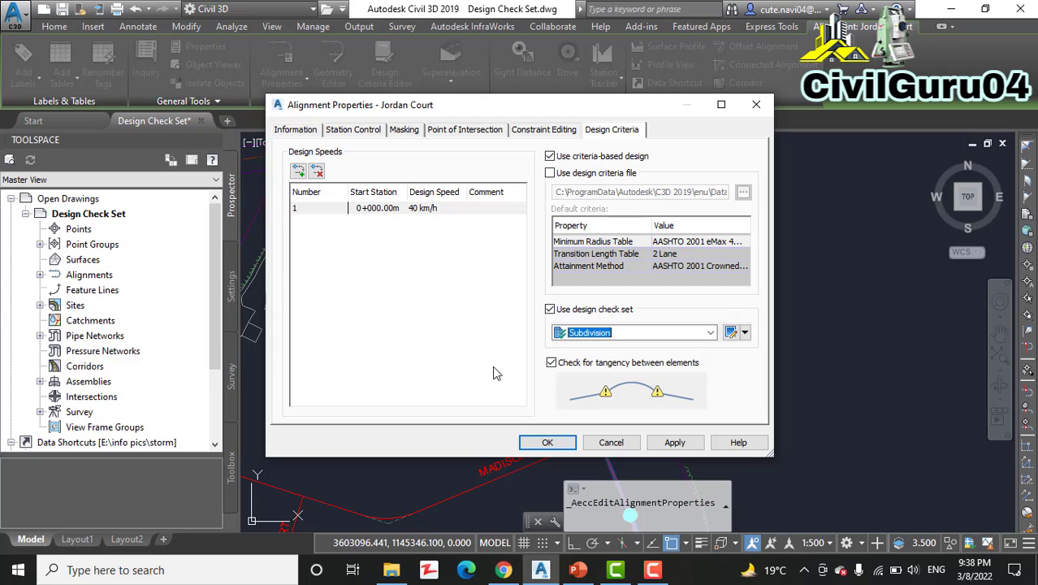
left_click(546, 445)
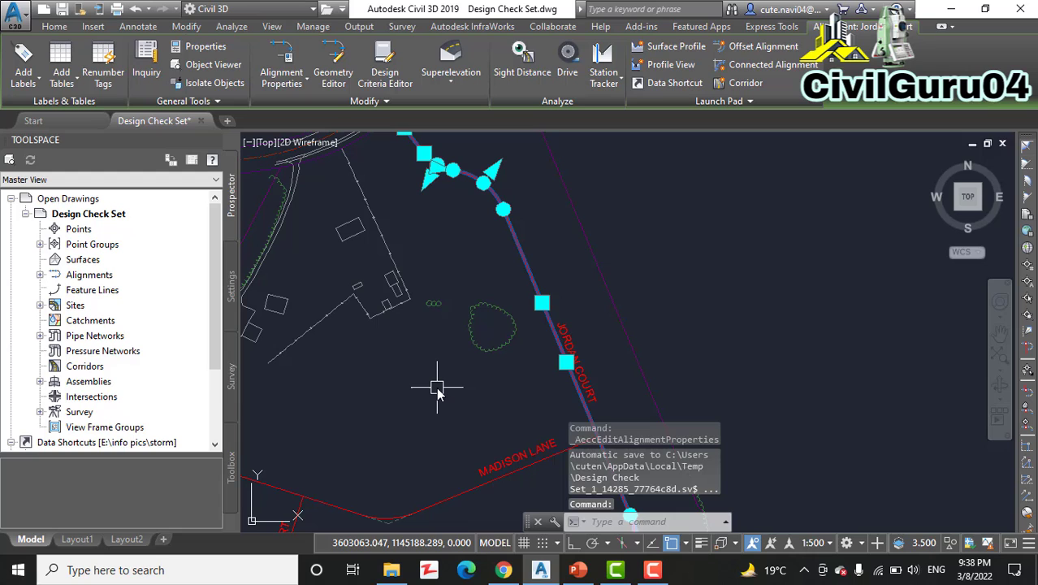
key("Escape")
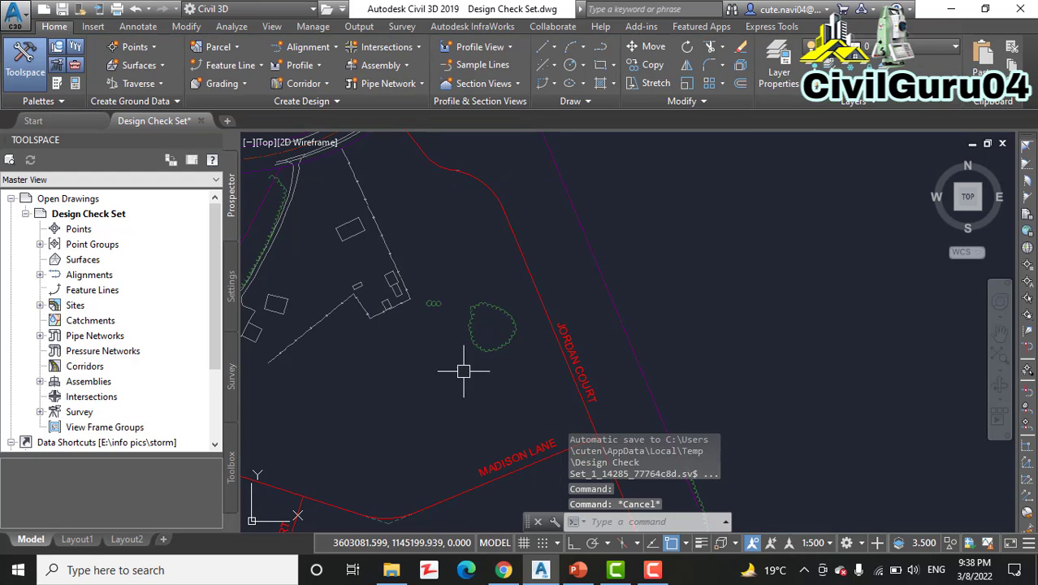
mouse_move(484, 380)
middle_mouse_down()
mouse_move(530, 294)
mouse_move(531, 264)
mouse_move(538, 398)
middle_mouse_up()
scroll(544, 185, "up", 5)
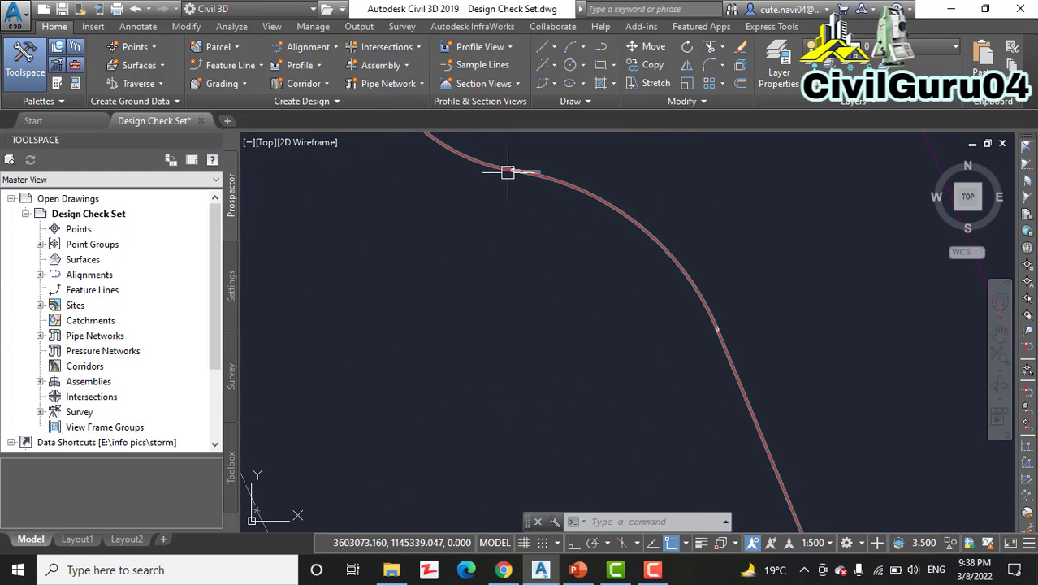
scroll(510, 168, "up", 2)
scroll(532, 162, "down", 8)
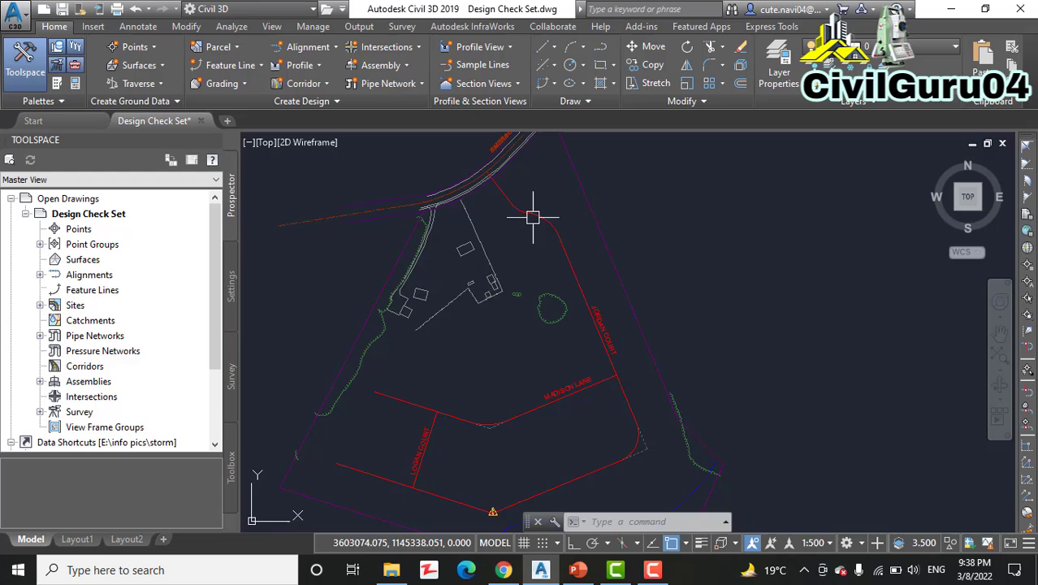
scroll(556, 274, "up", 1)
scroll(498, 418, "up", 2)
scroll(557, 398, "up", 2)
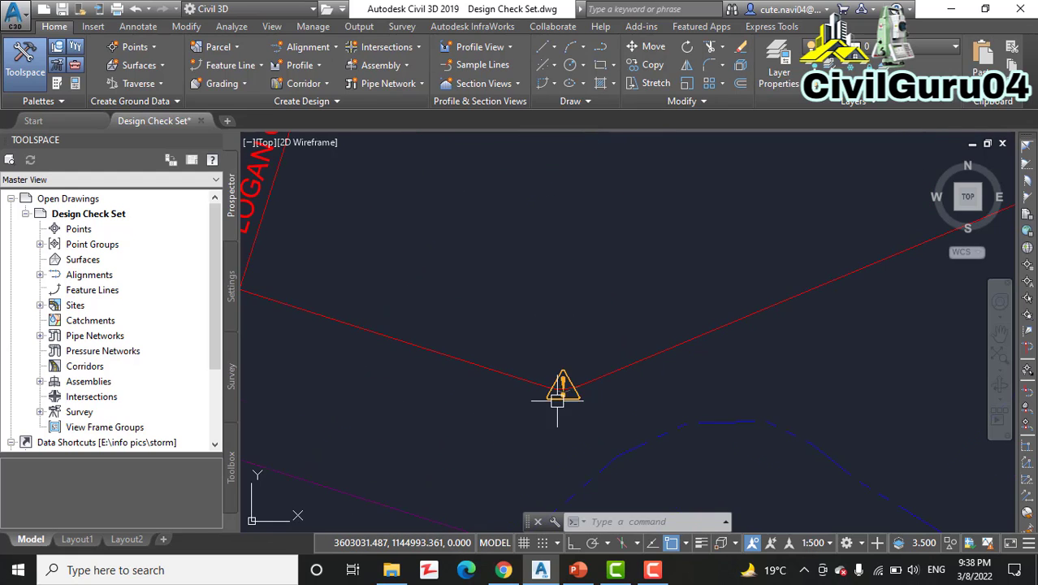
scroll(559, 401, "up", 1)
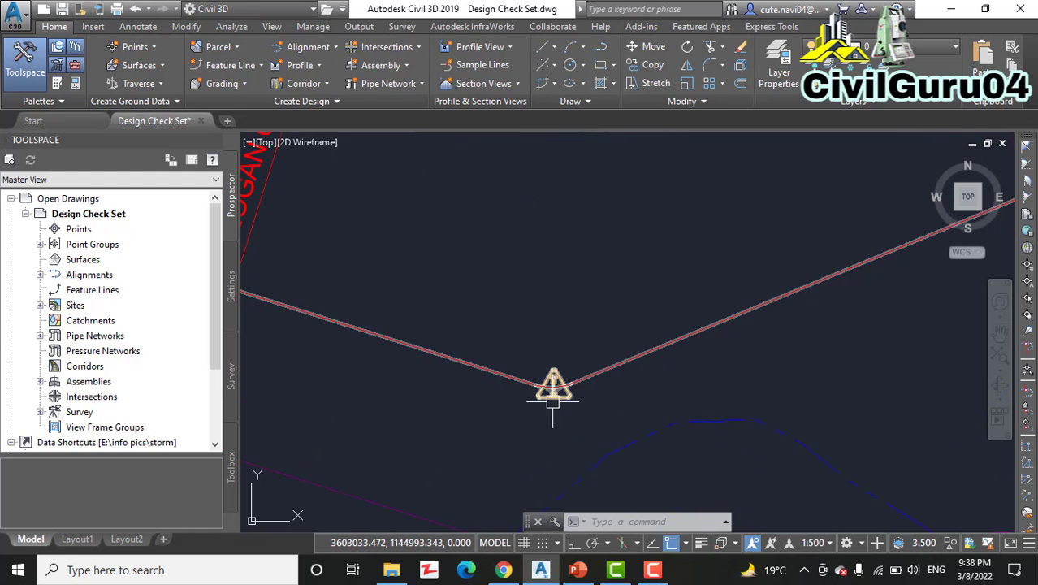
scroll(552, 399, "down", 6)
scroll(556, 417, "up", 1)
scroll(533, 343, "up", 5)
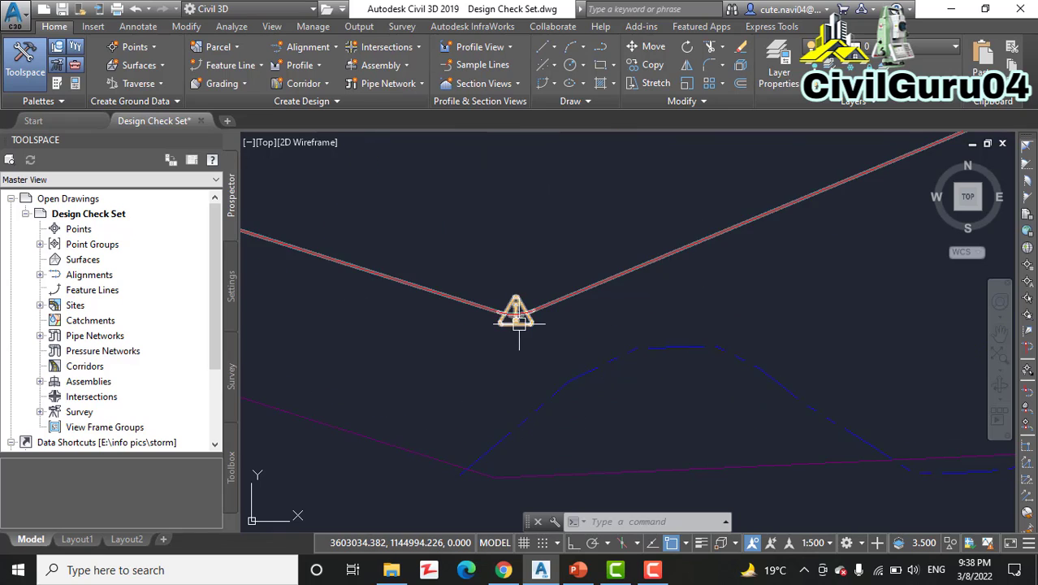
scroll(518, 322, "down", 4)
middle_click_drag(656, 294, 666, 382)
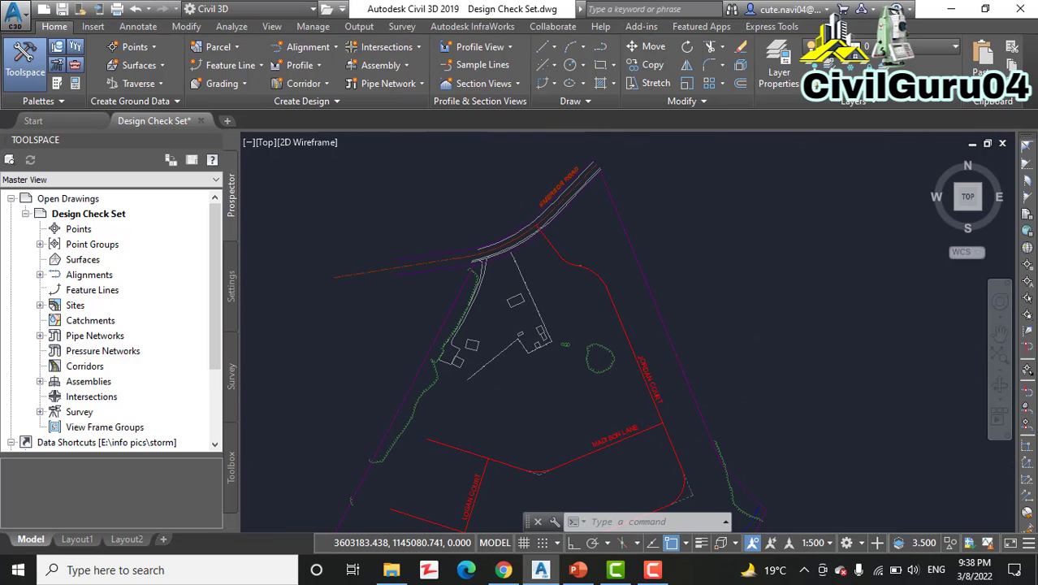
scroll(679, 271, "up", 6)
scroll(492, 285, "up", 2)
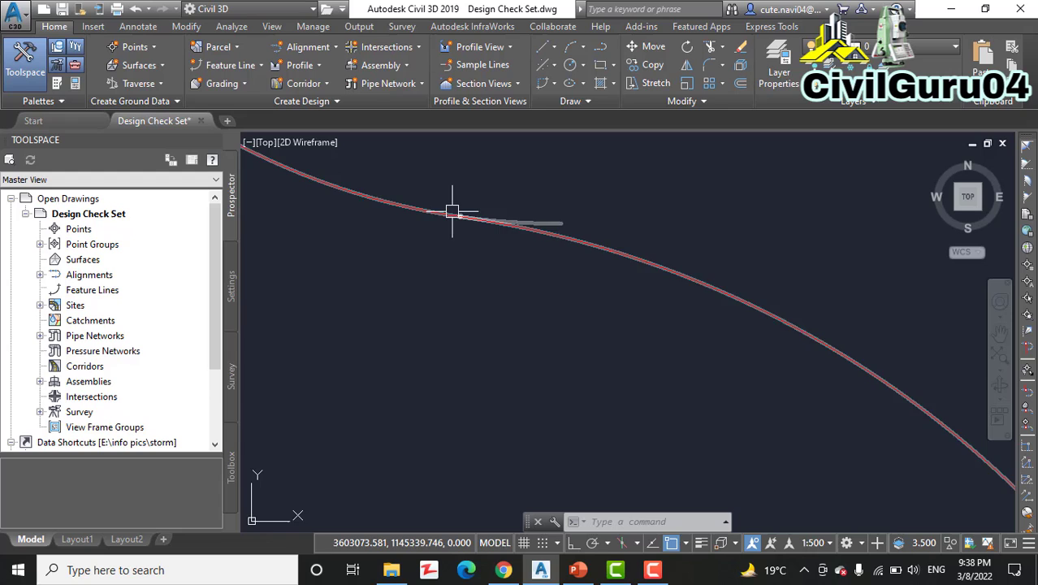
scroll(532, 225, "down", 4)
middle_click_drag(607, 278, 573, 219)
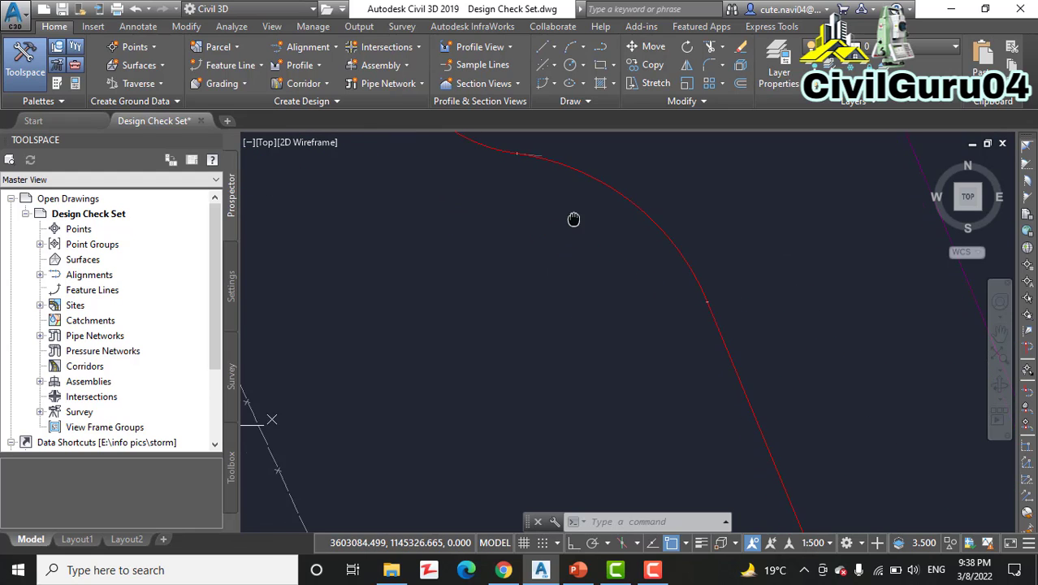
scroll(573, 219, "down", 5)
middle_click_drag(605, 292, 619, 213)
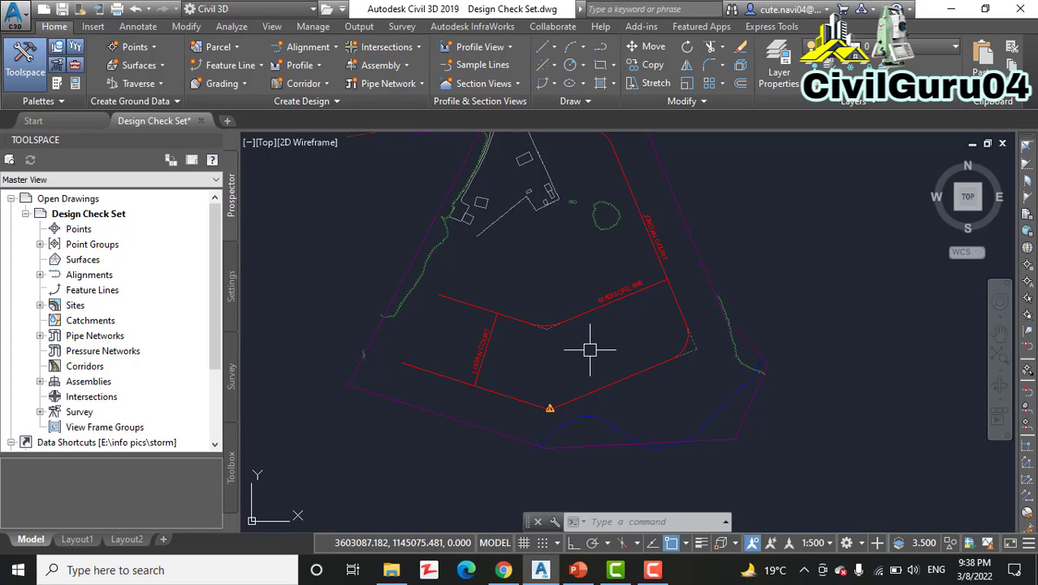
Zoom to the warning shield on Jordan Court's curve and read the Subdivision Curve violation.
middle_click_drag(598, 298, 639, 245)
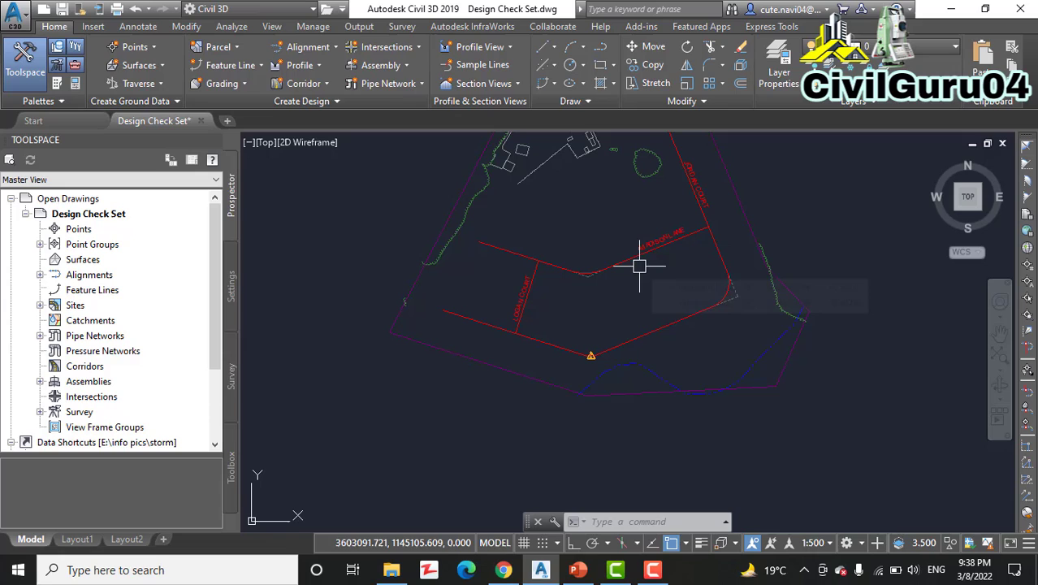
left_click(652, 570)
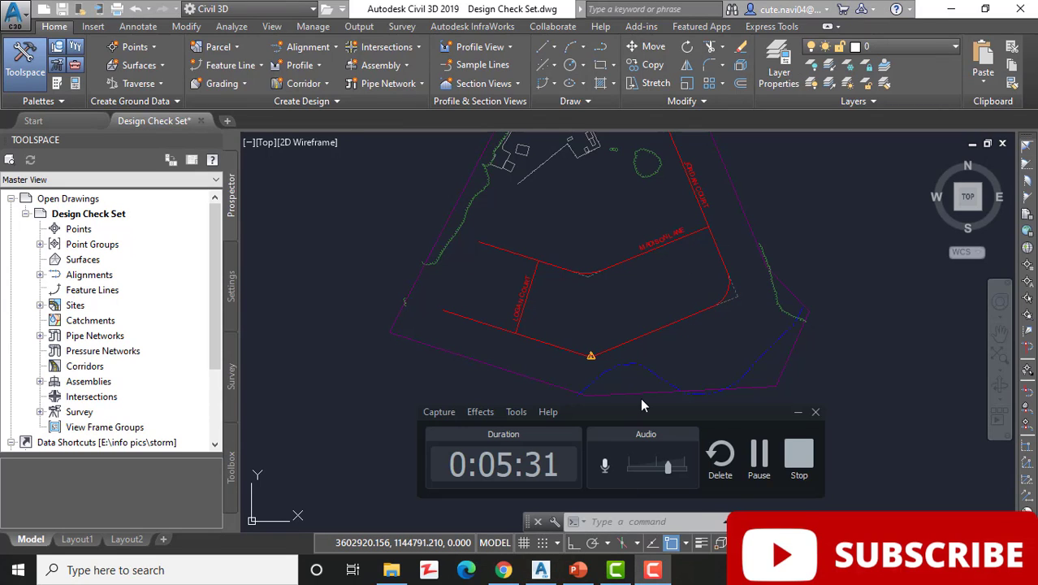
left_click(759, 455)
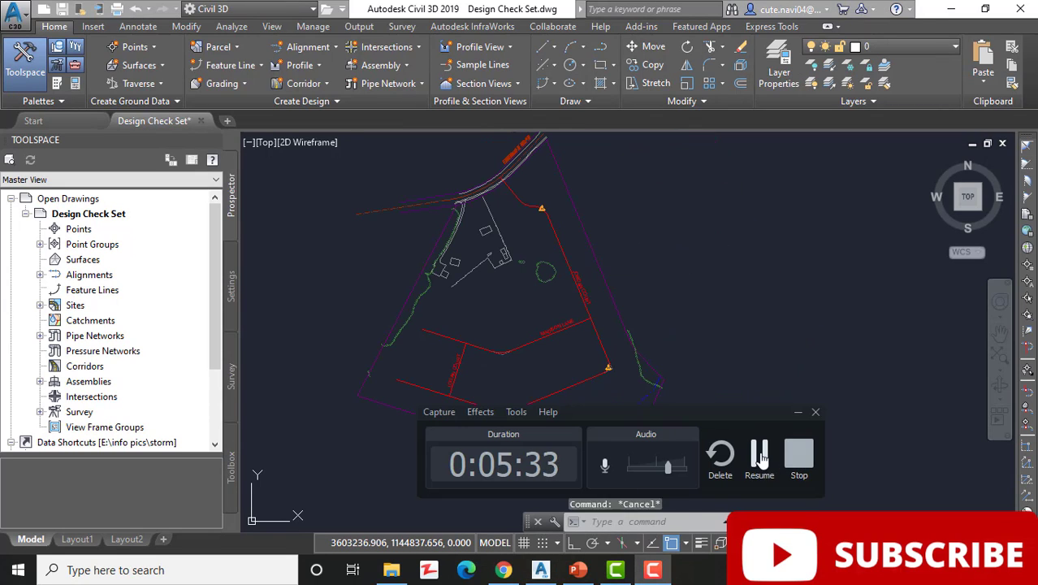
left_click(759, 455)
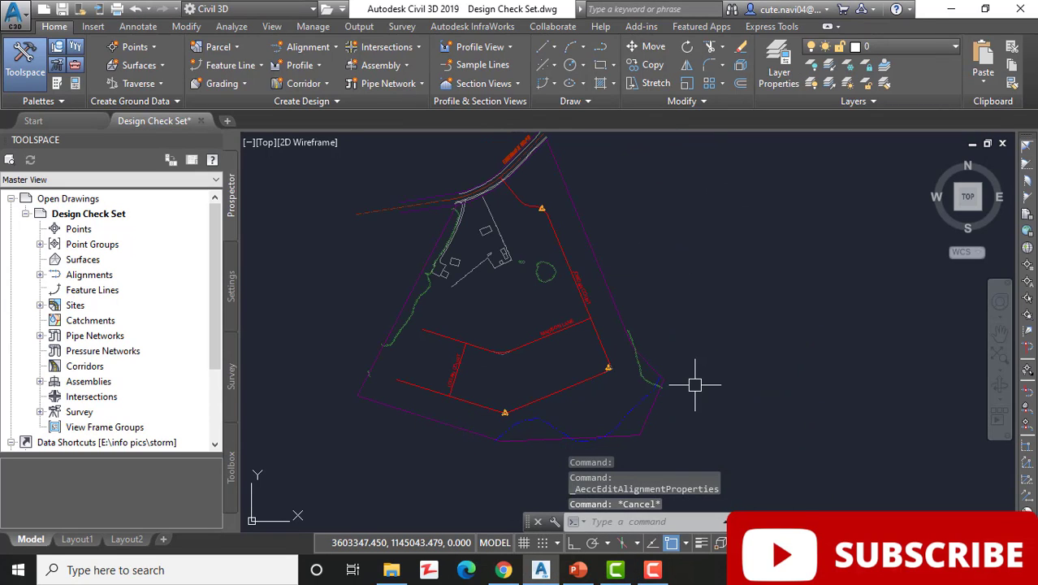
middle_click_drag(730, 343, 755, 309)
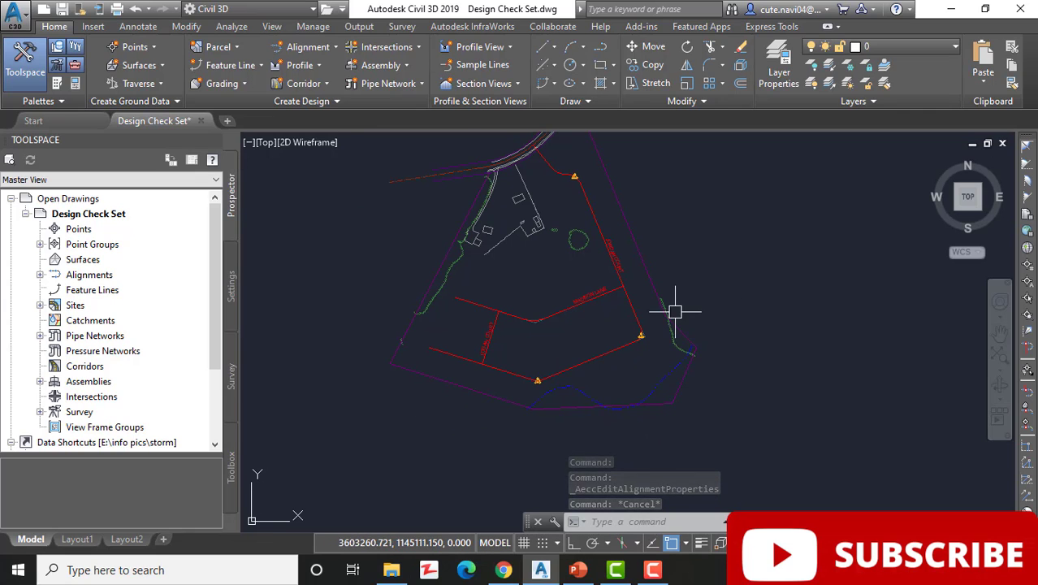
scroll(649, 339, "up", 5)
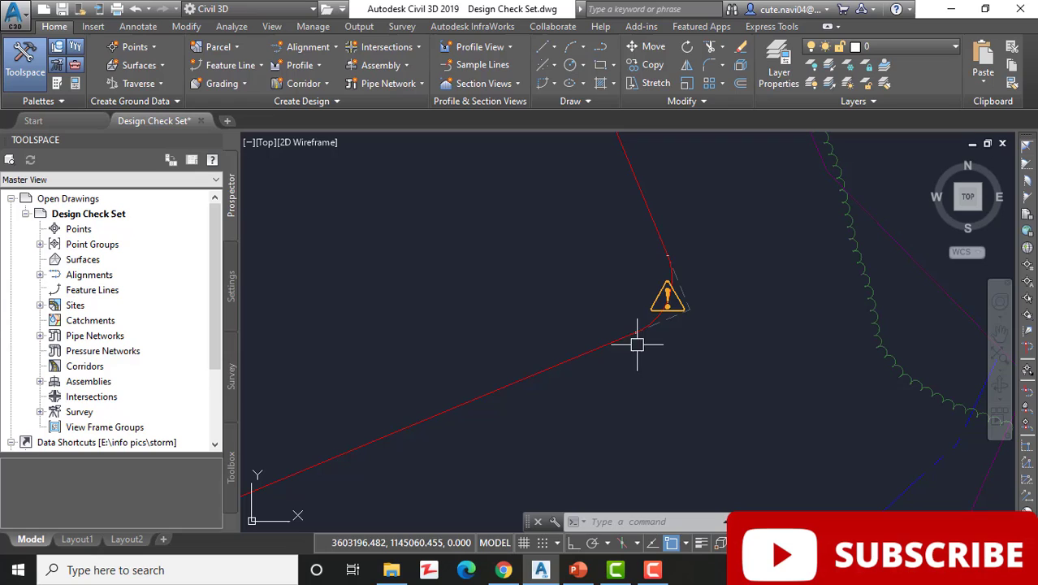
scroll(659, 307, "up", 4)
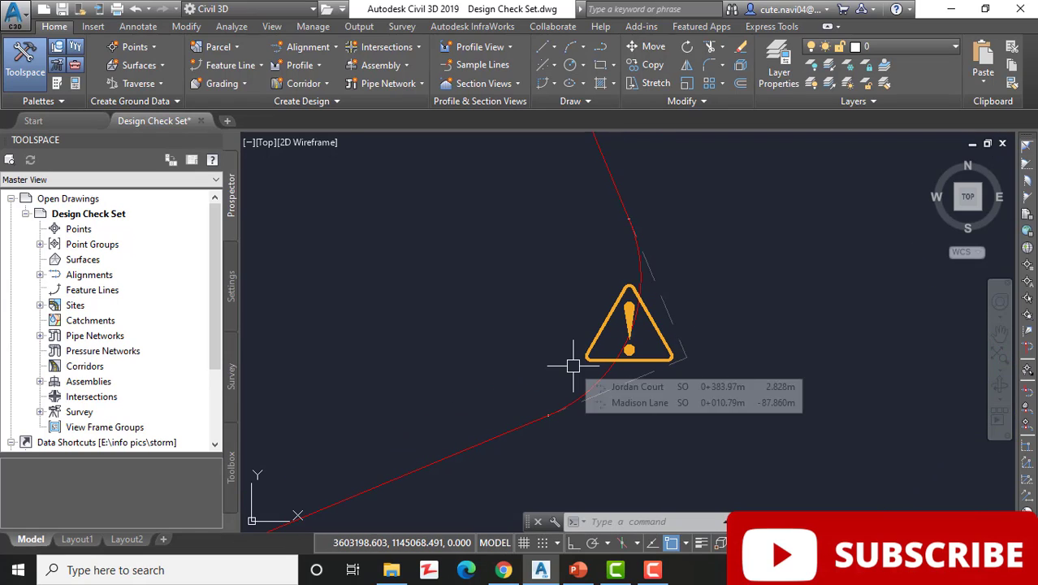
scroll(621, 313, "up", 2)
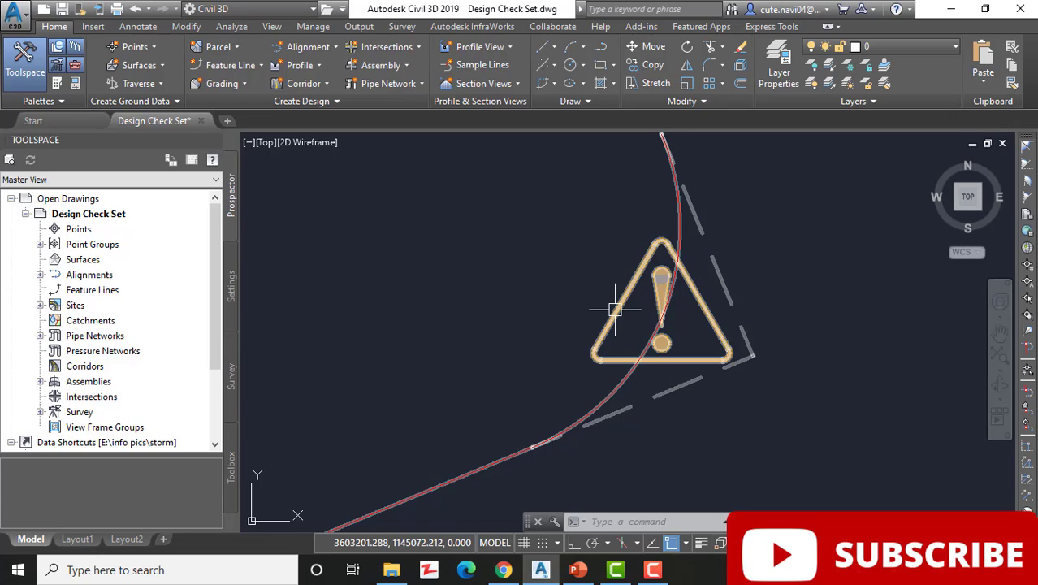
mouse_move(614, 308)
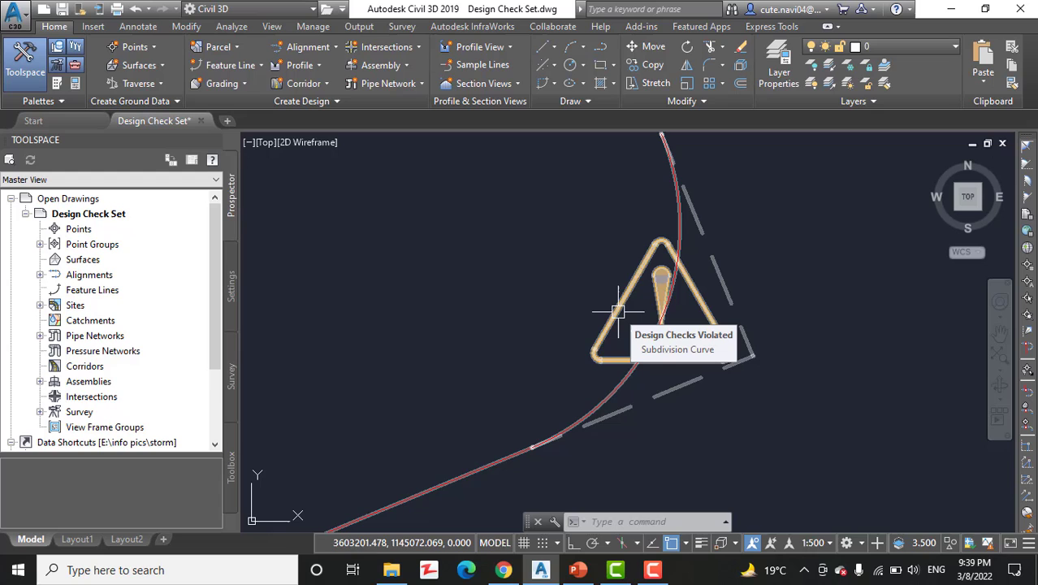
Select the Jordan Court alignment and centre the view on the flagged curve.
scroll(549, 389, "down", 5)
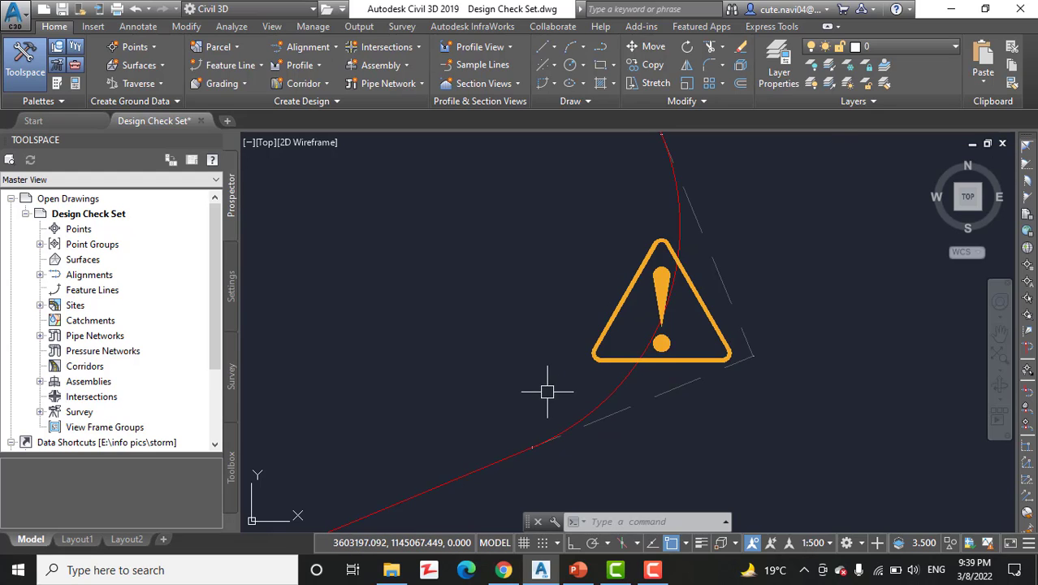
left_click(505, 431)
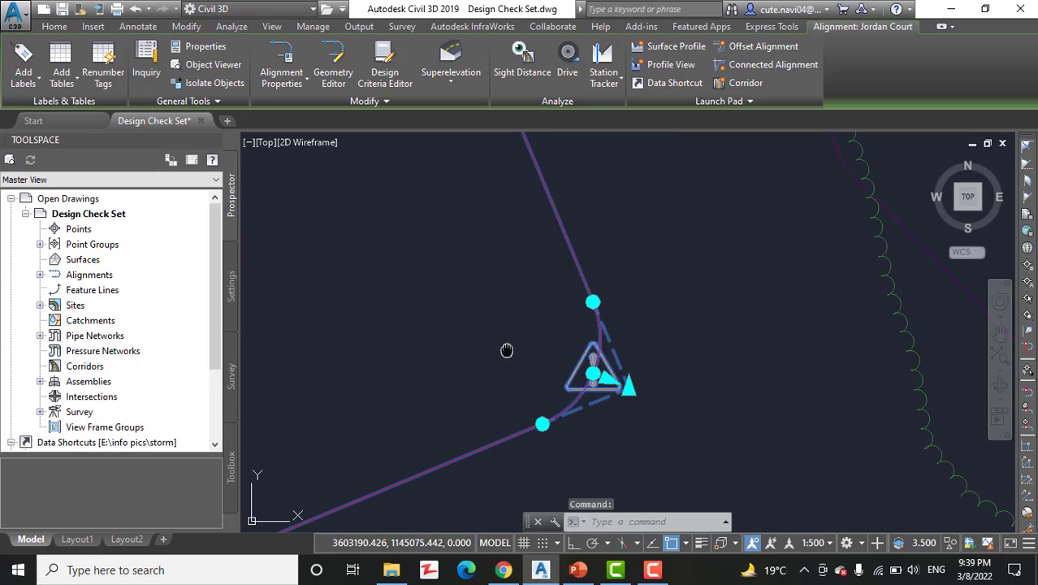
middle_click_drag(505, 353, 556, 353)
scroll(619, 322, "up", 5)
scroll(644, 294, "down", 3)
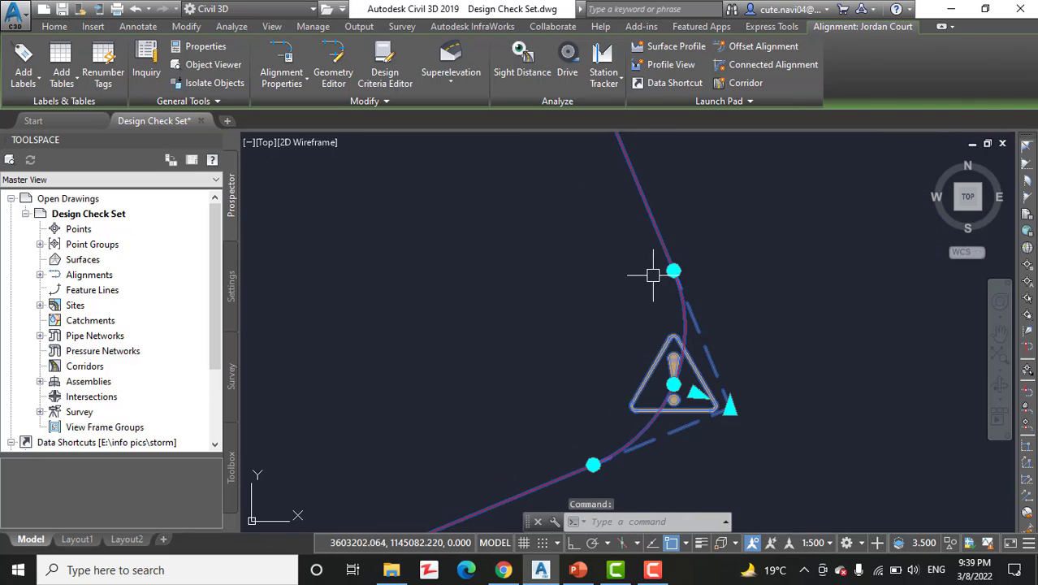
middle_click_drag(609, 320, 635, 277)
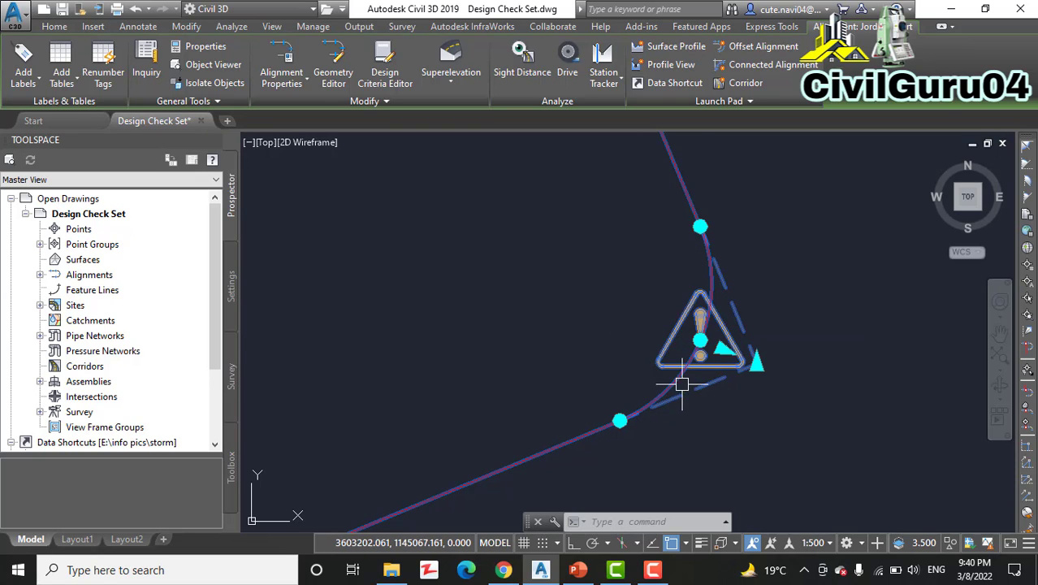
scroll(690, 374, "up", 10)
scroll(633, 353, "down", 6)
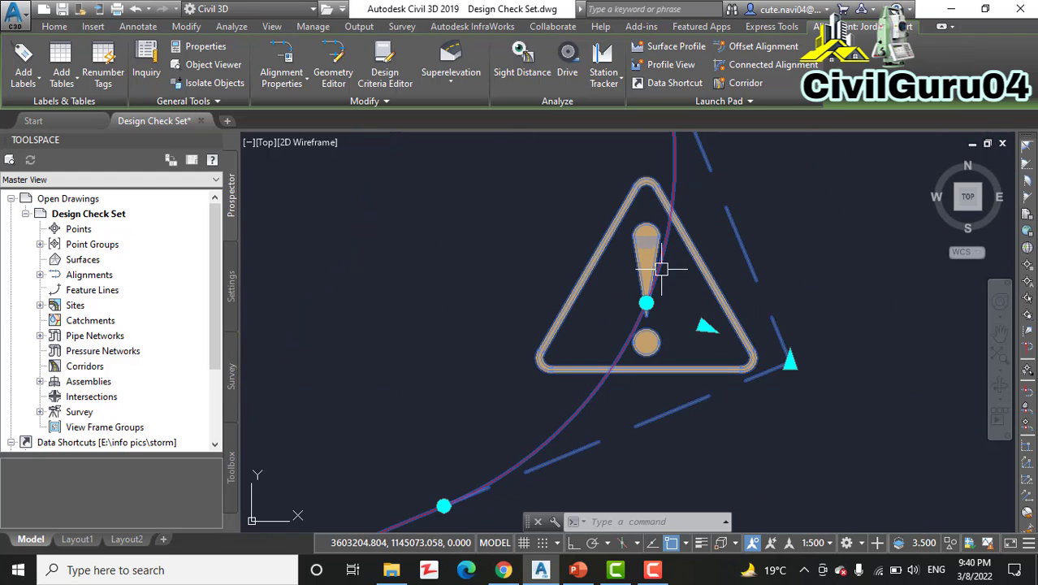
Stretch Jordan Court's curve grip to a new position, then cancel the next stretch.
left_click(646, 303)
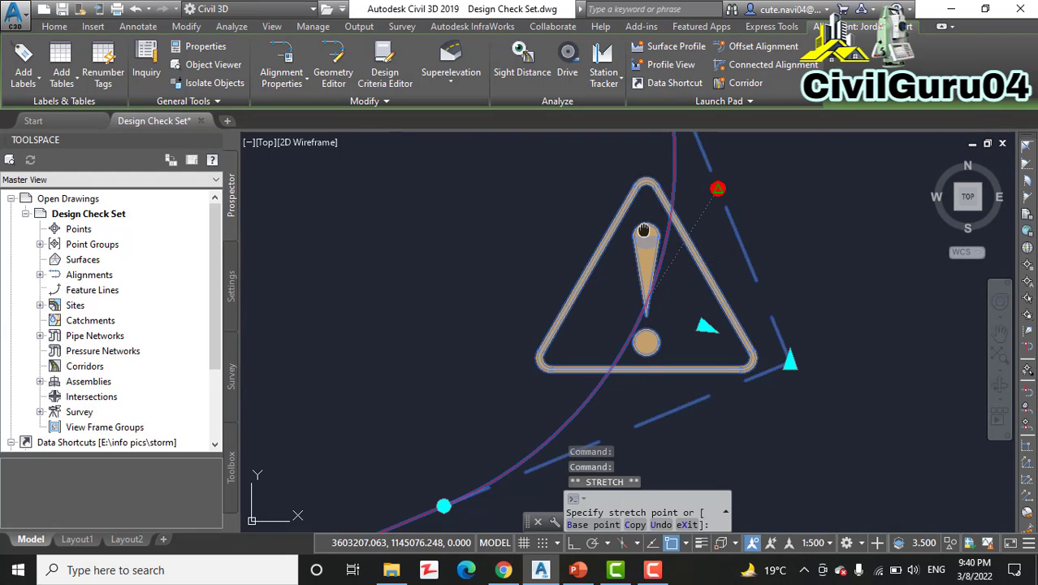
middle_click_drag(635, 180, 650, 314)
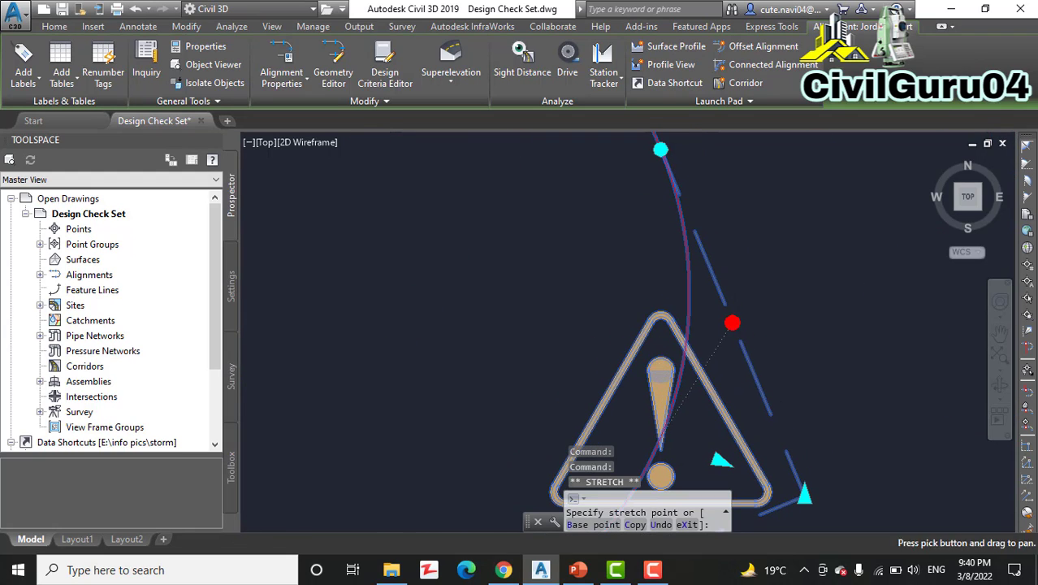
left_click(645, 306)
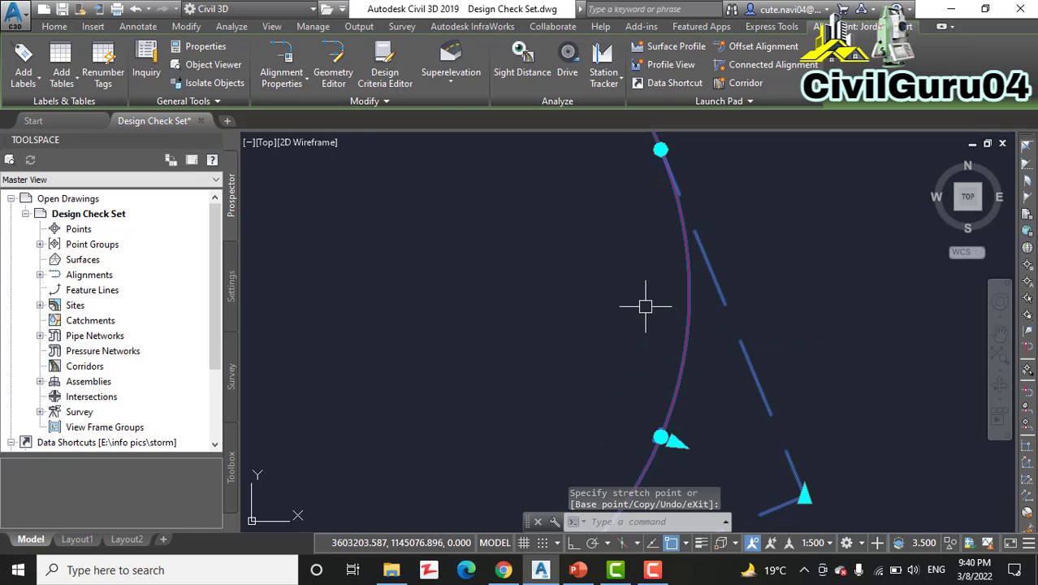
left_click(660, 437)
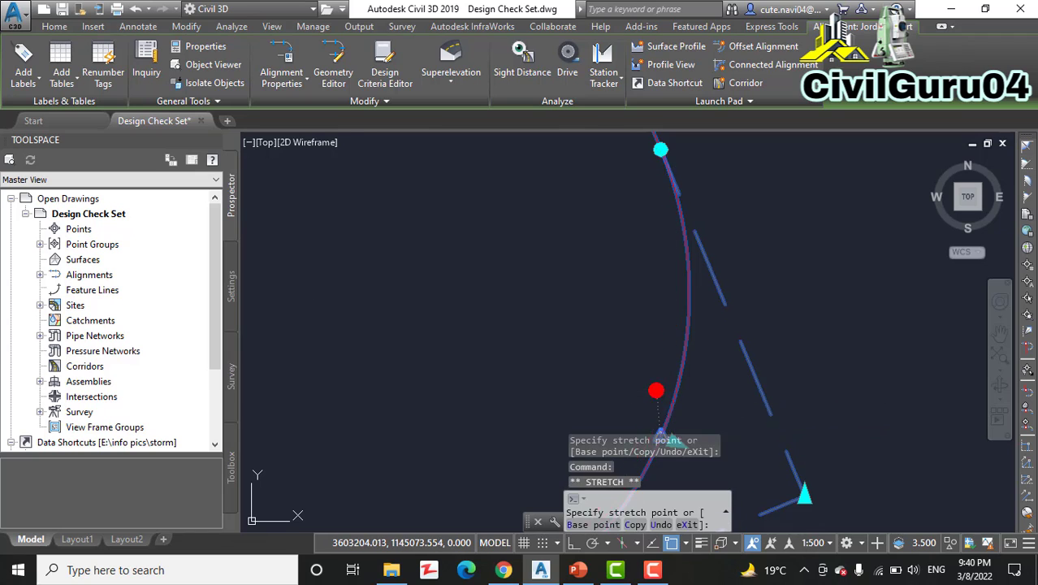
key("Escape")
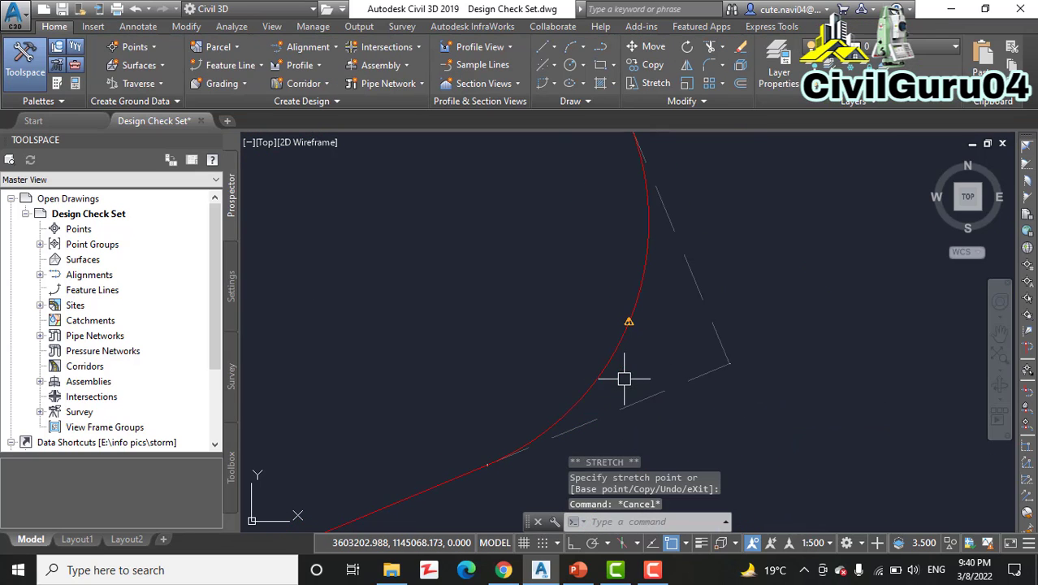
Reselect the alignment and drag its lower curve grip to reshape the curve.
scroll(627, 321, "up", 3)
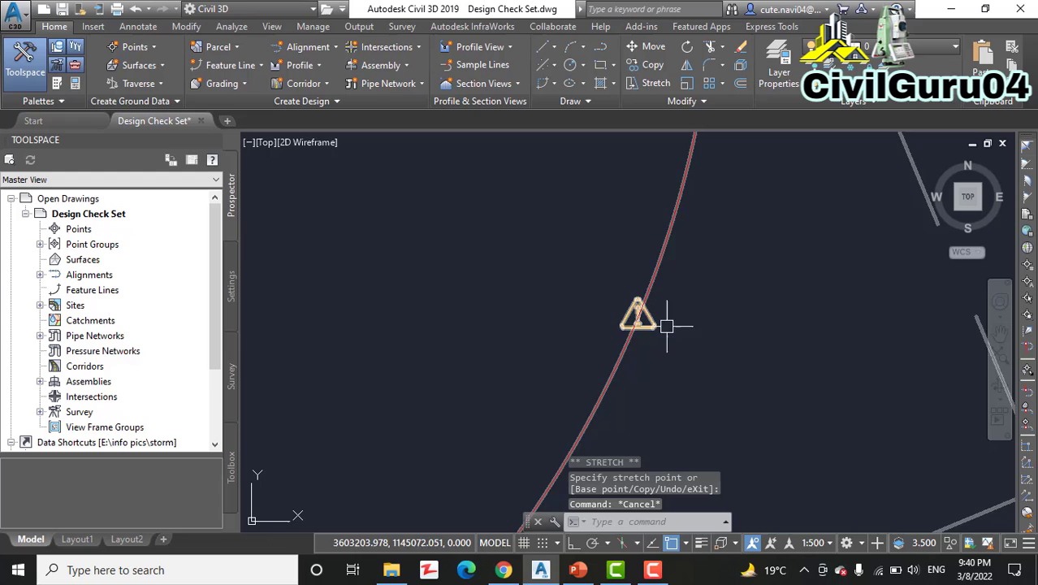
scroll(669, 331, "down", 5)
left_click(628, 371)
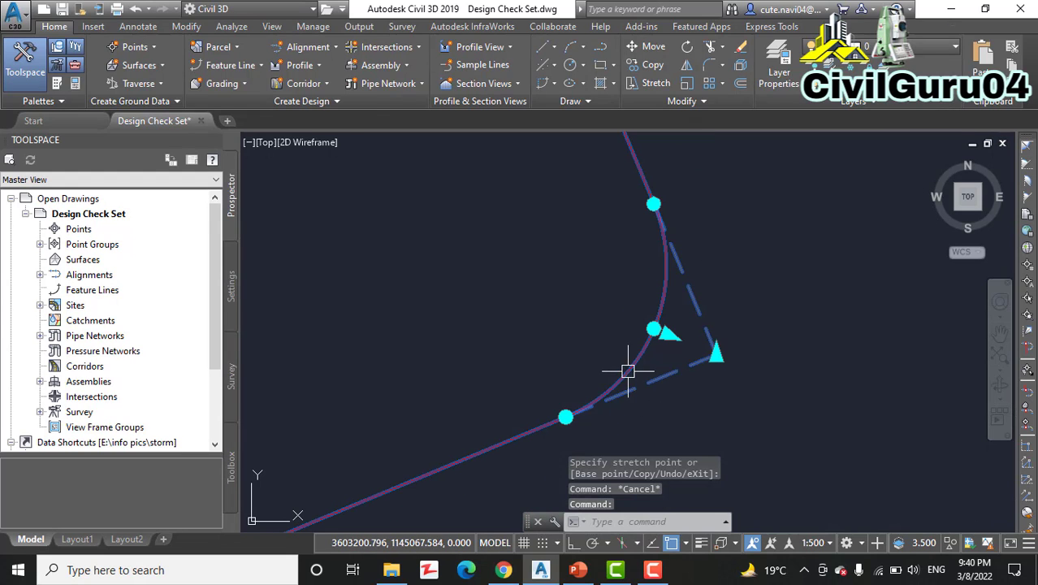
left_click(565, 417)
left_click(478, 448)
key("Escape")
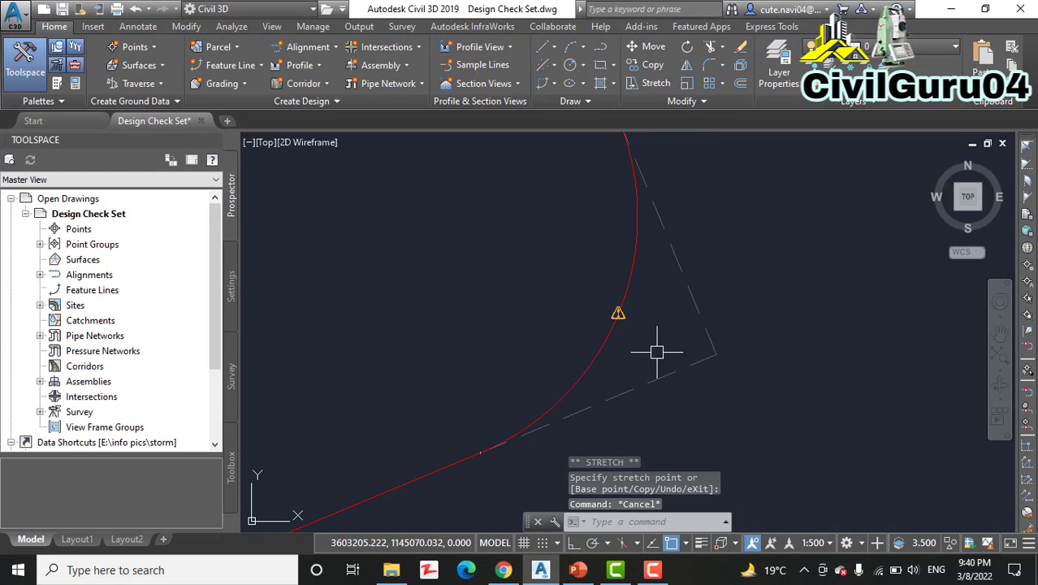
Stretch the lower alignment grip again, moving it further left.
left_click(537, 406)
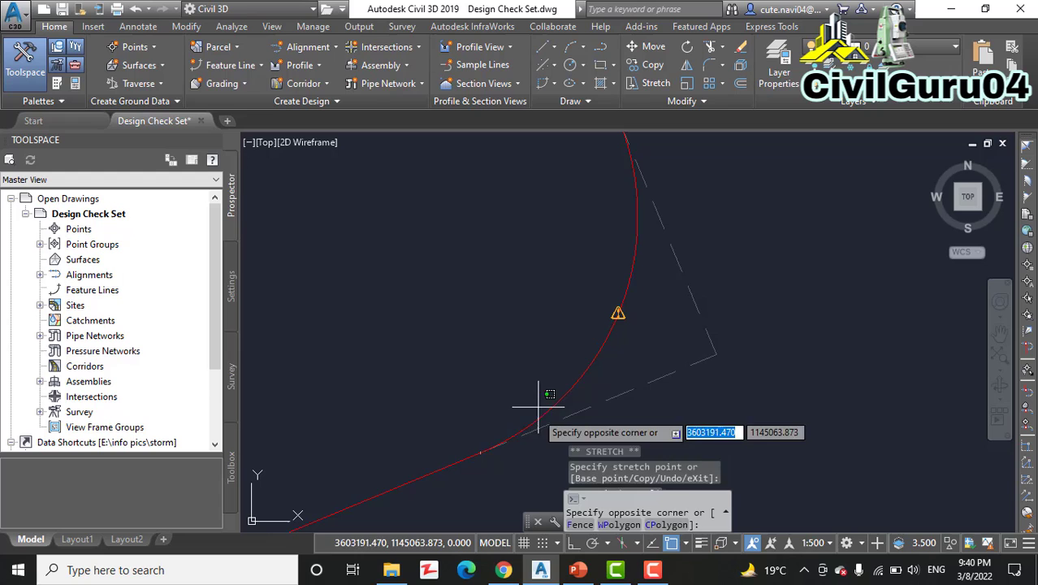
left_click(499, 412)
left_click(586, 364)
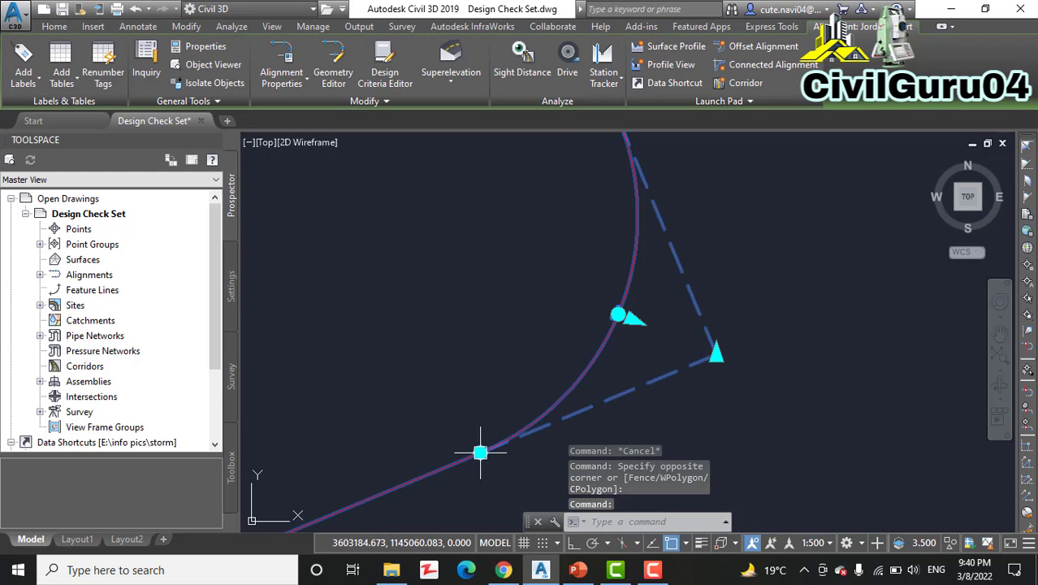
left_click(480, 452)
left_click(369, 368)
key("Escape")
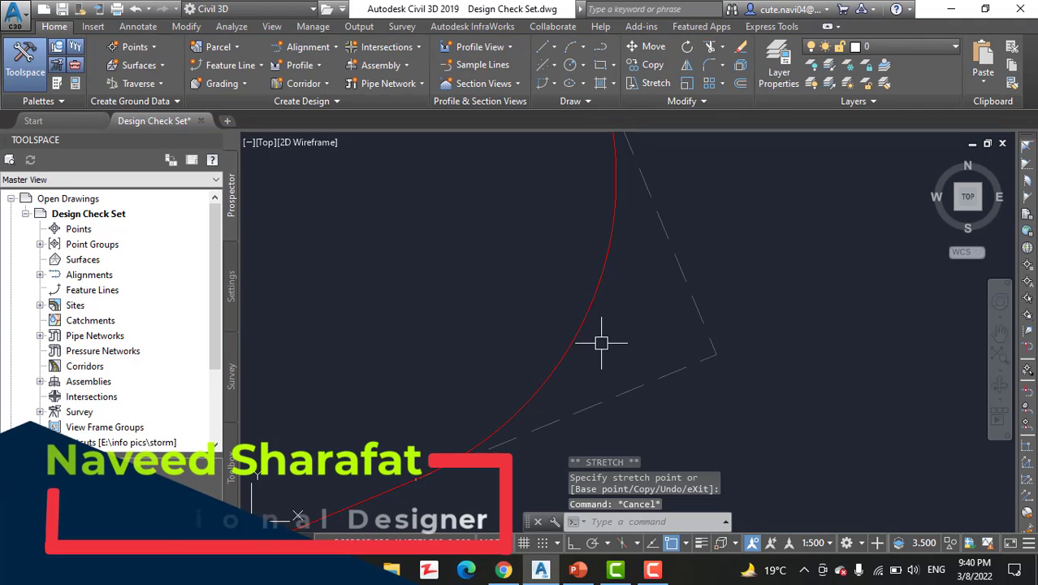
Zoom in on the alignment's curved corner with its dashed tangents.
left_click(528, 256)
middle_click_drag(480, 271, 636, 342)
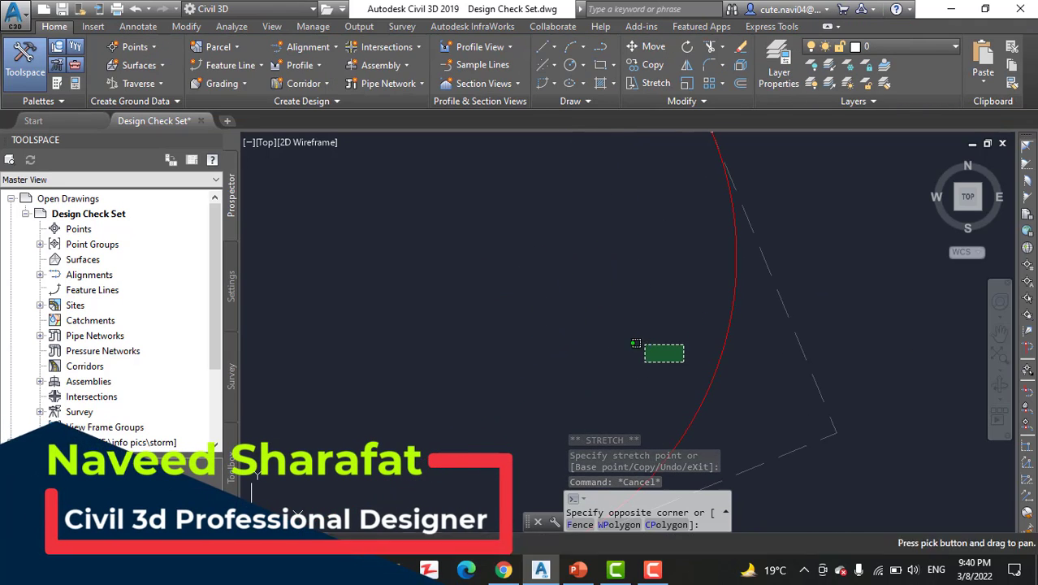
scroll(636, 342, "down", 3)
left_click(637, 271)
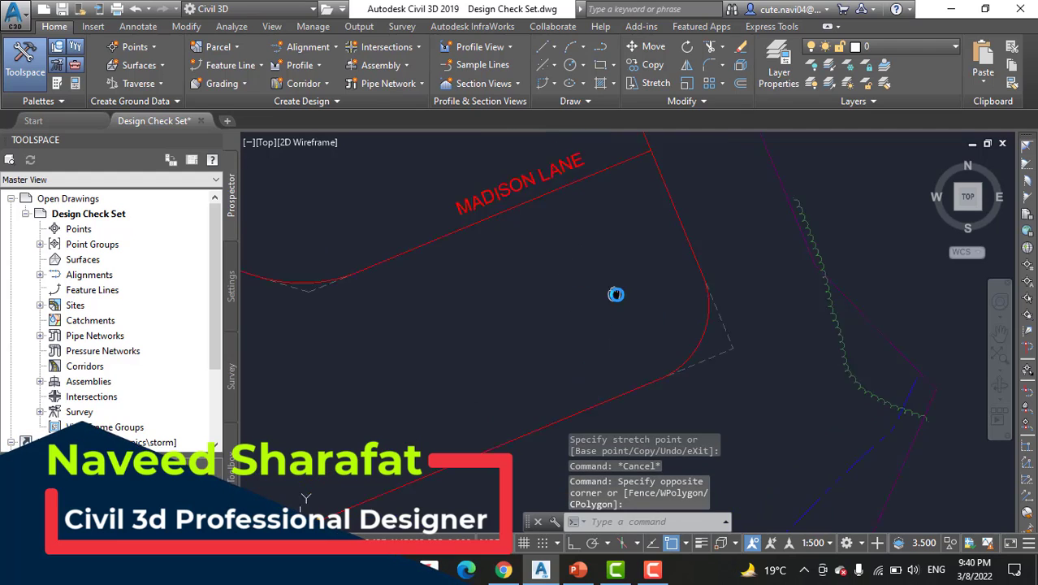
scroll(616, 294, "up", 3)
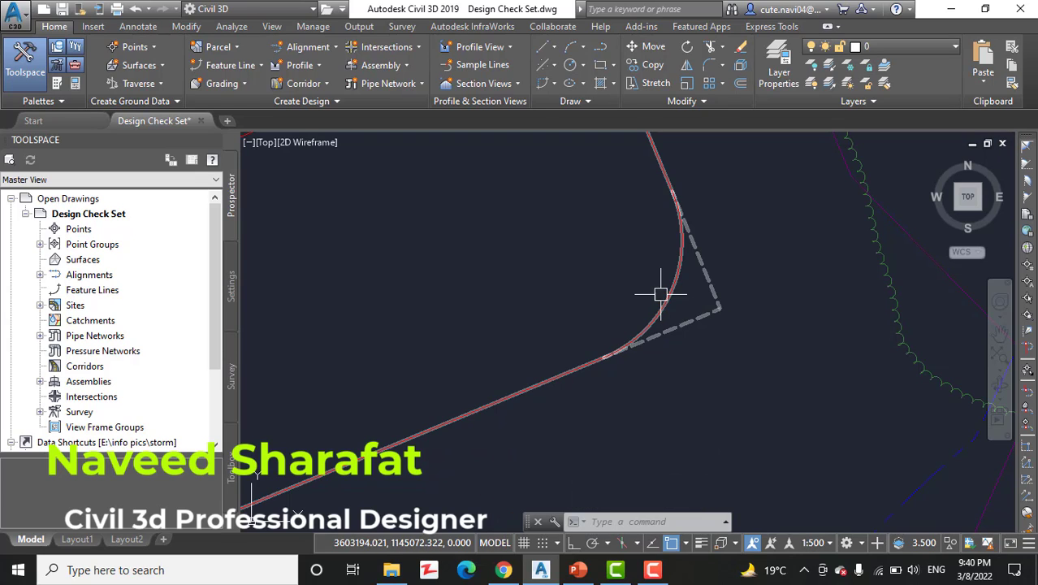
Open the Geometry Editor layout tools for Jordan Court and move the toolbar up-left.
left_click(666, 298)
scroll(642, 333, "down", 5)
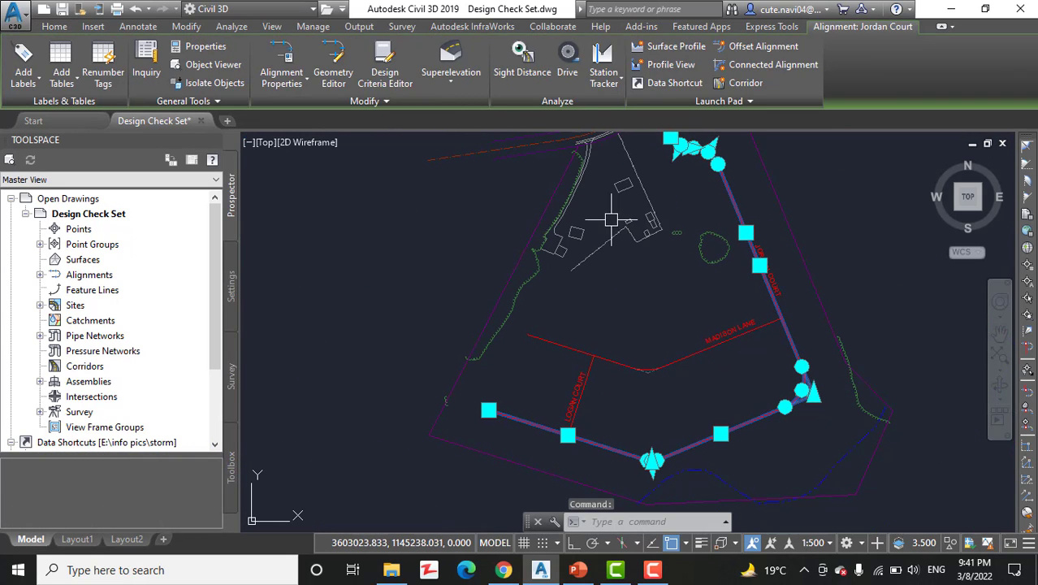
left_click(349, 68)
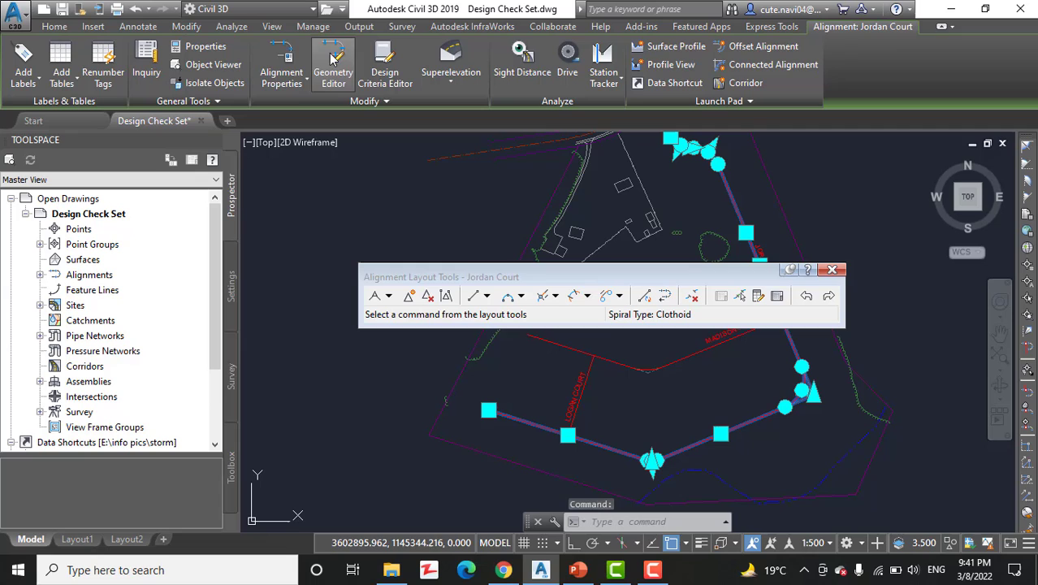
left_click_drag(544, 266, 482, 191)
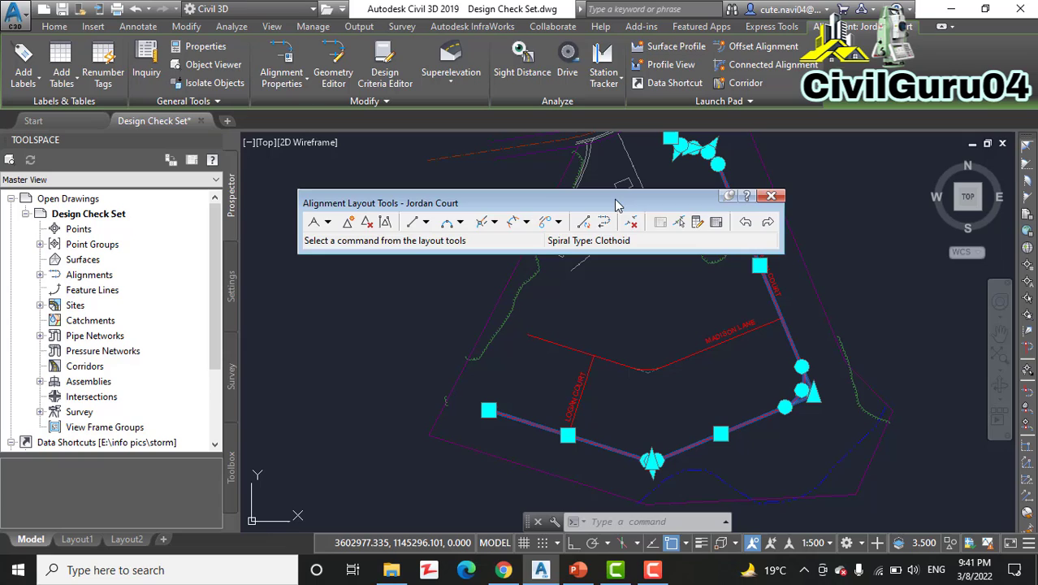
left_click_drag(616, 204, 603, 186)
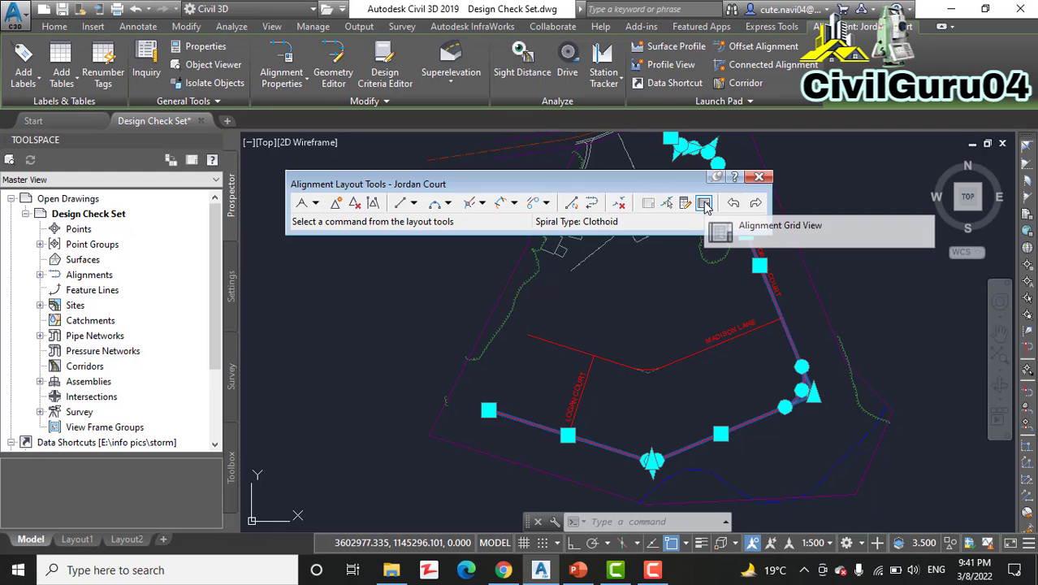
Open Alignment Grid View and review warnings on curve 3 (29.000m) and curve 7 (15.000m).
left_click(703, 204)
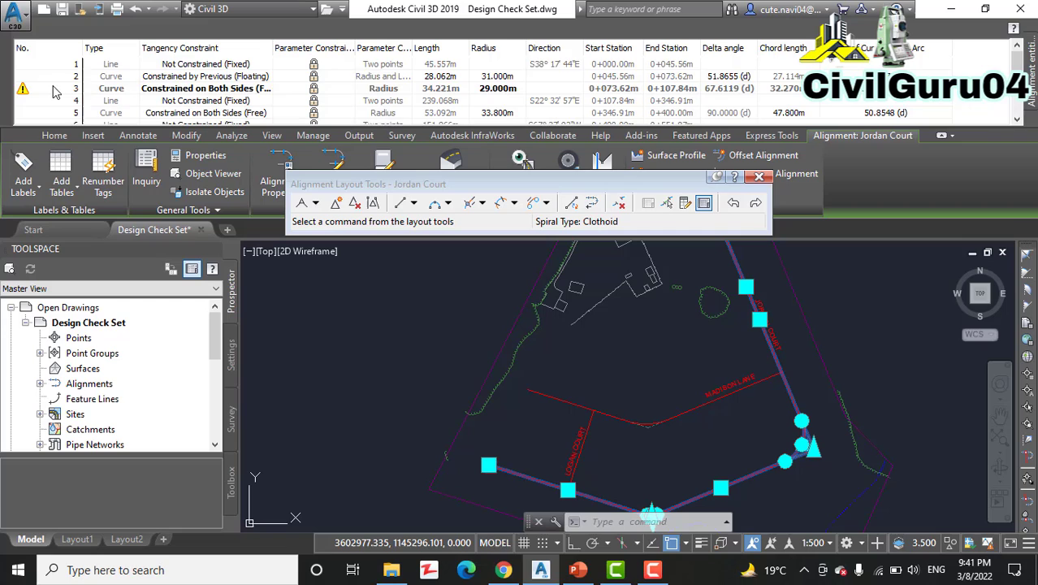
scroll(53, 91, "down", 1)
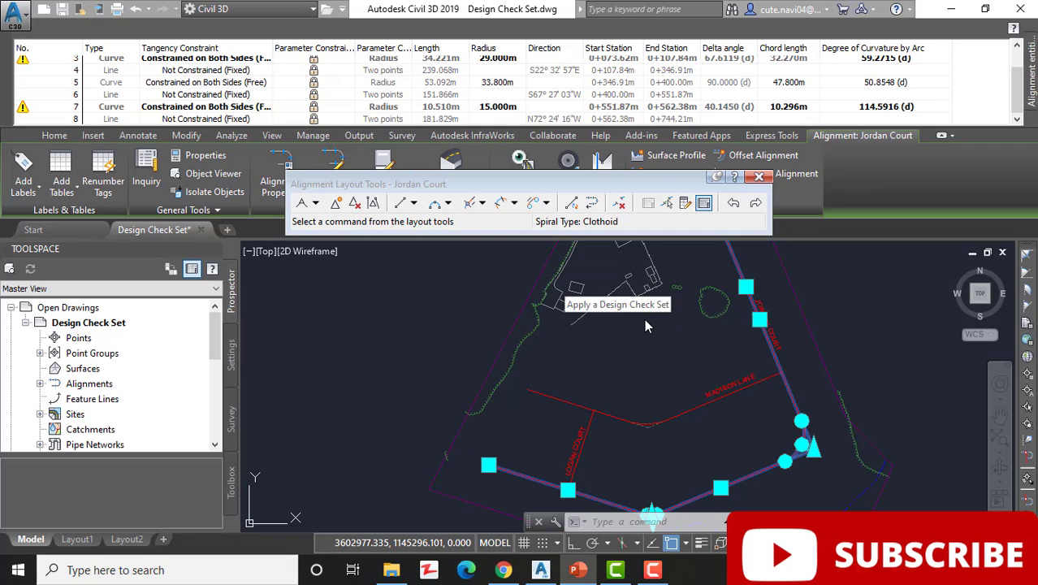
scroll(130, 120, "up", 1)
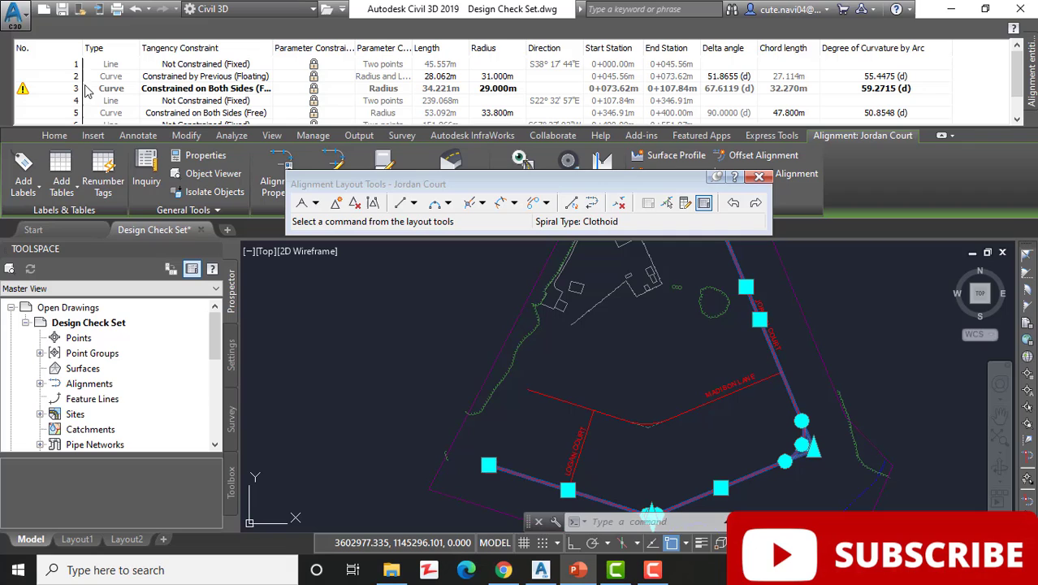
Change curve 3's radius in the grid to 45.
left_click(509, 90)
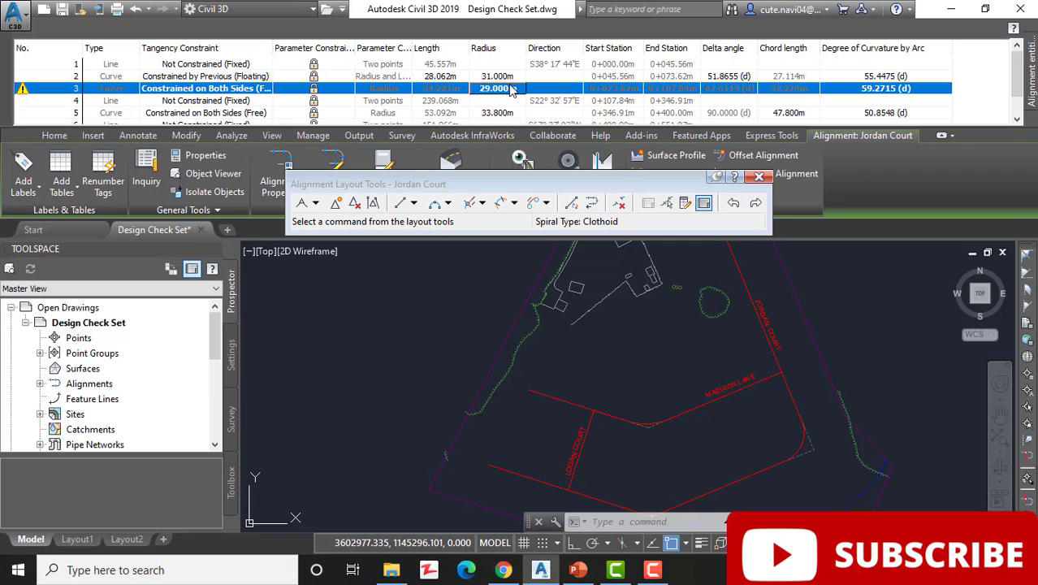
left_click(510, 88)
type("45")
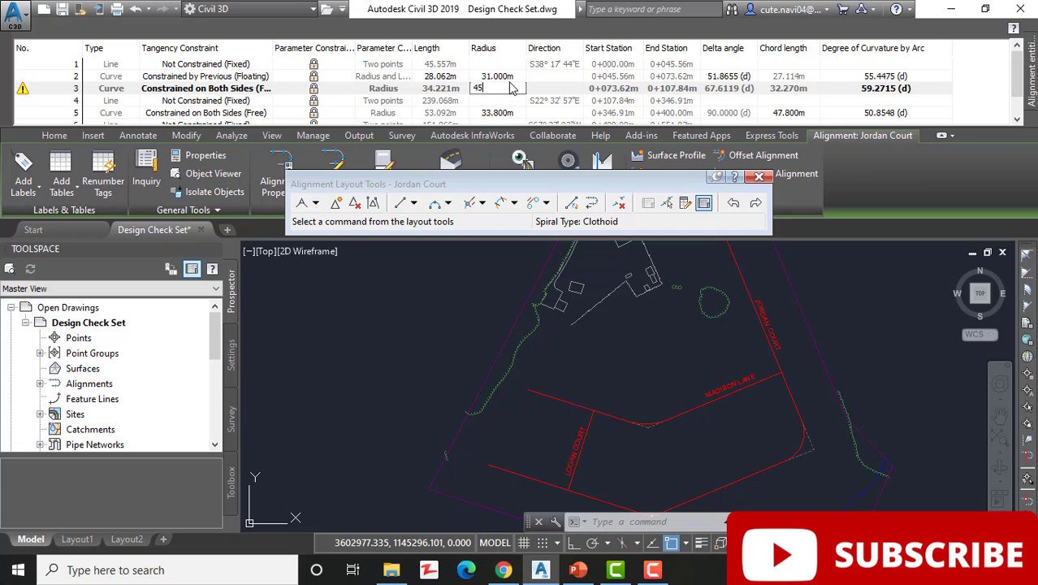
key("Return")
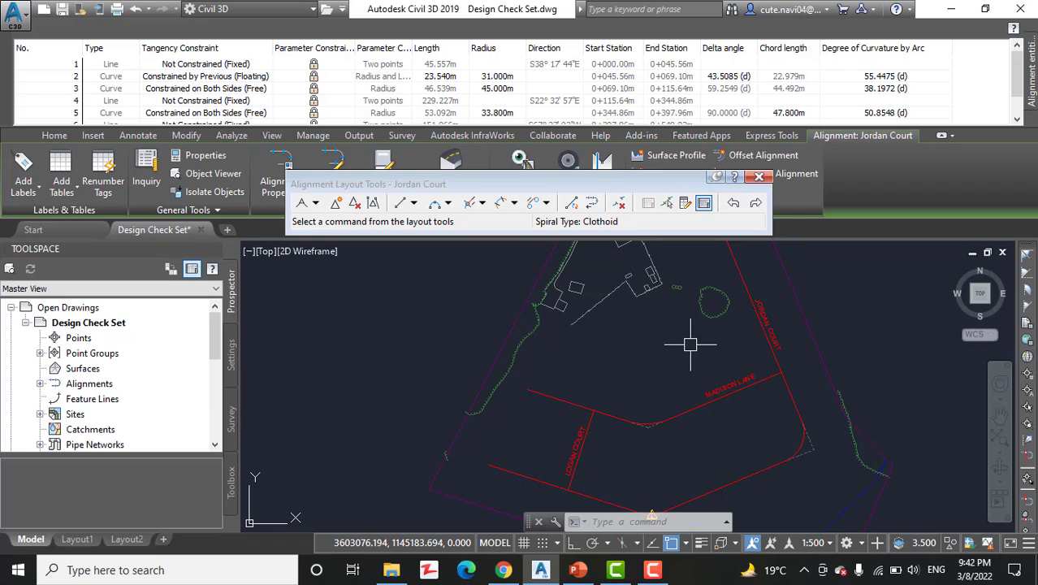
Inspect the resized curve in the drawing and scroll the grid to curve 7.
mouse_move(691, 342)
middle_mouse_down()
mouse_move(649, 306)
mouse_move(589, 497)
middle_mouse_up()
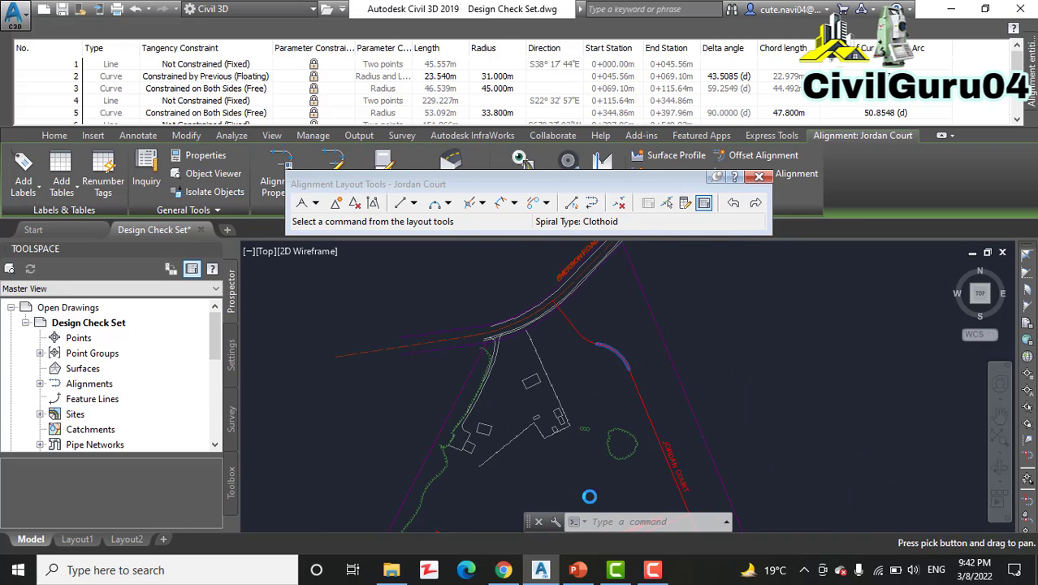
scroll(613, 376, "up", 3)
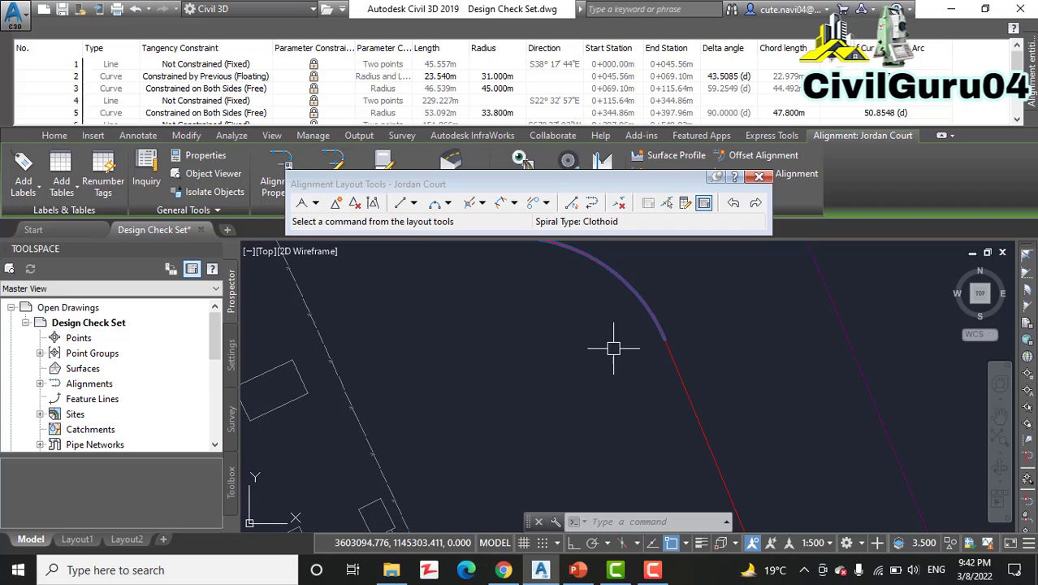
mouse_move(611, 348)
middle_mouse_down()
mouse_move(626, 318)
mouse_move(612, 394)
middle_mouse_up()
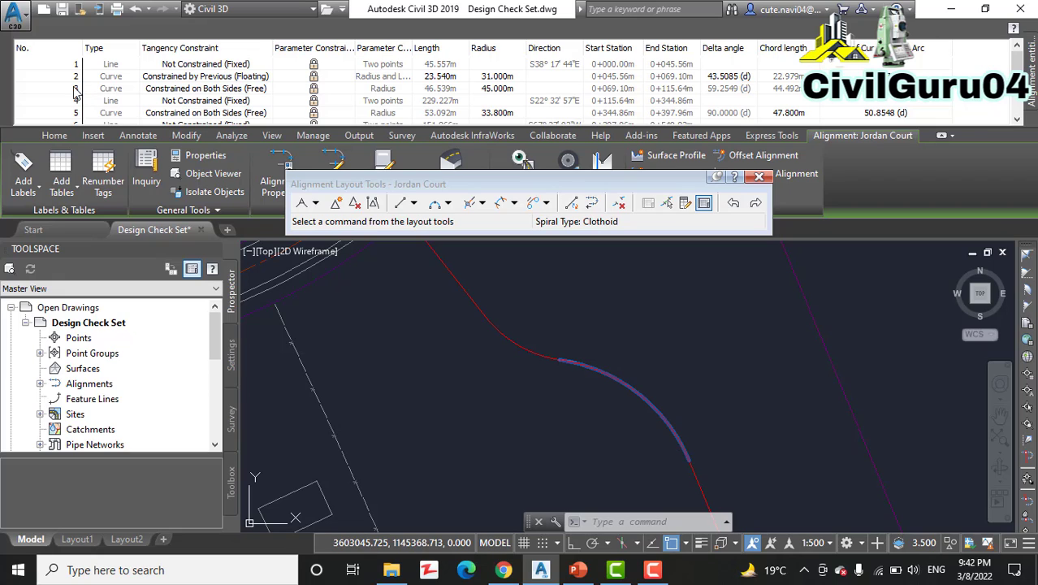
middle_click_drag(633, 413, 619, 358)
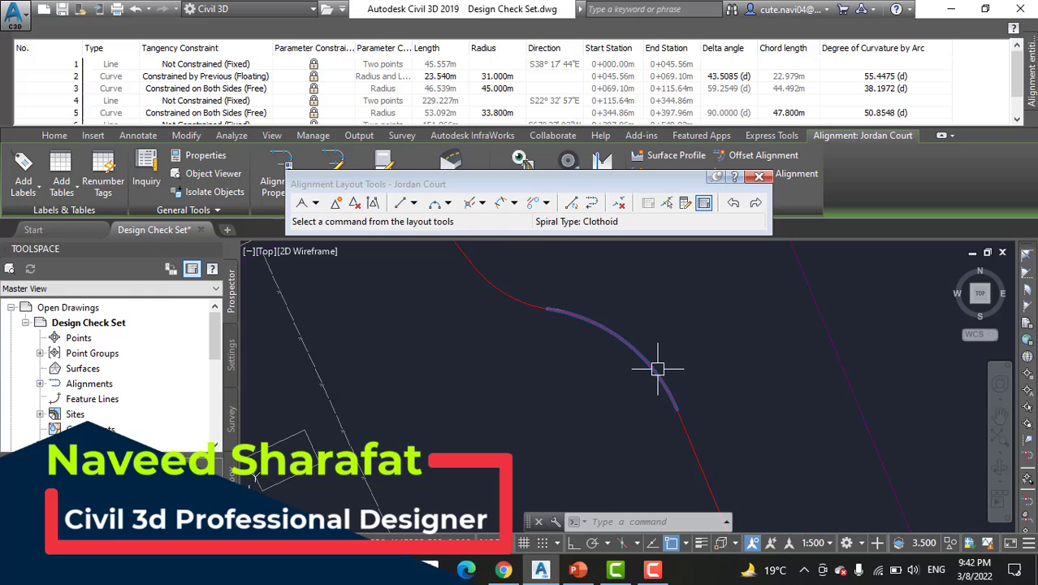
scroll(378, 65, "down", 1)
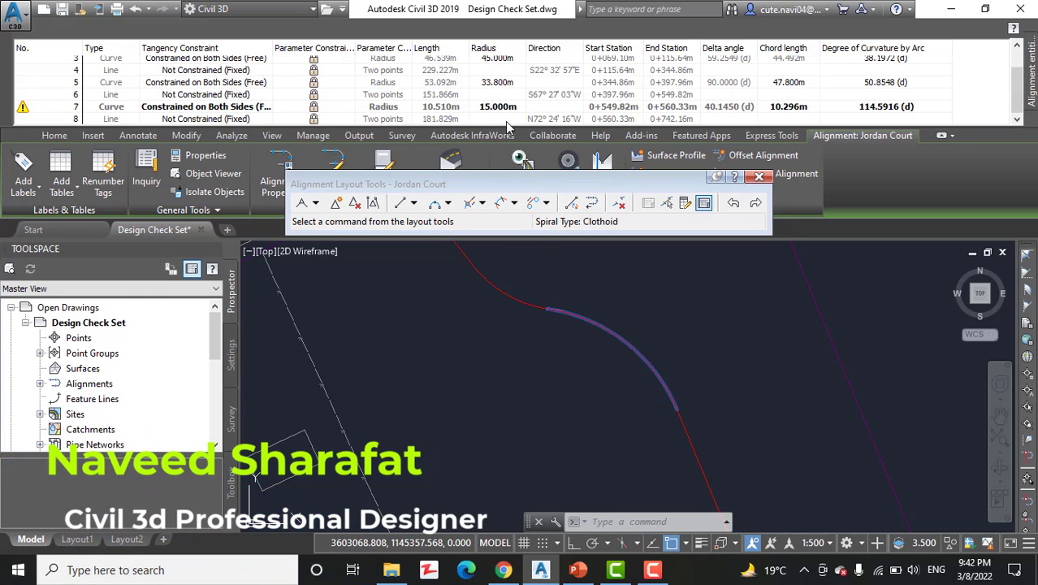
scroll(491, 398, "down", 4)
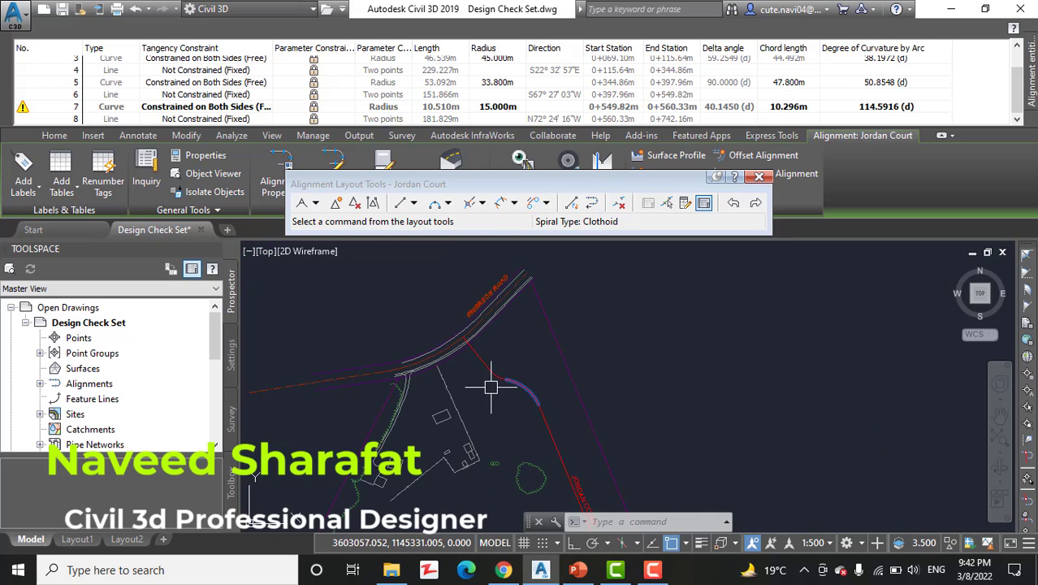
Pan and zoom the site plan to the remaining design check warning shield on Jordan Court.
middle_click_drag(504, 342, 521, 324)
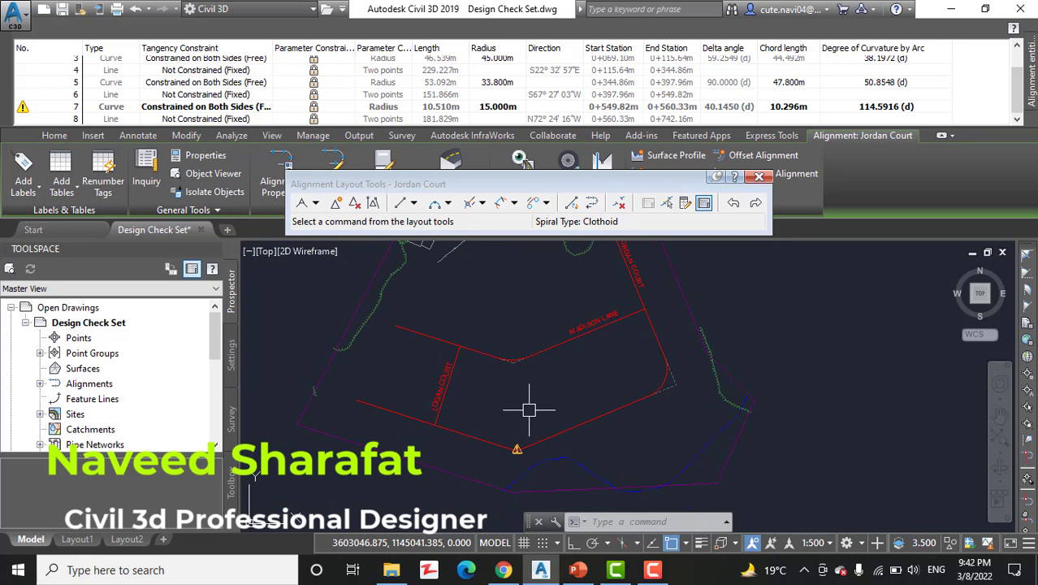
scroll(504, 398, "up", 5)
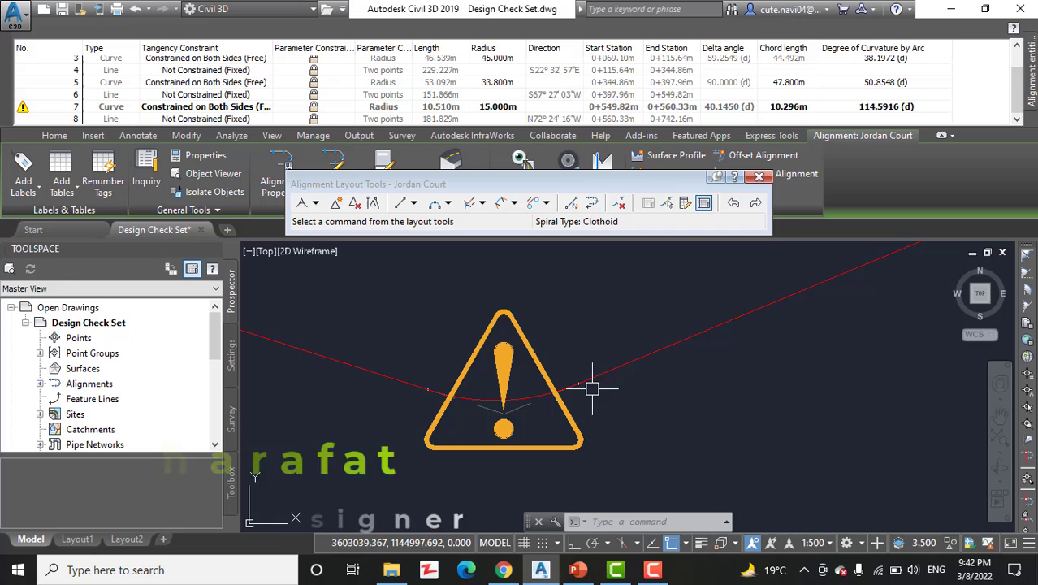
scroll(560, 335, "down", 2)
middle_click_drag(560, 335, 538, 445)
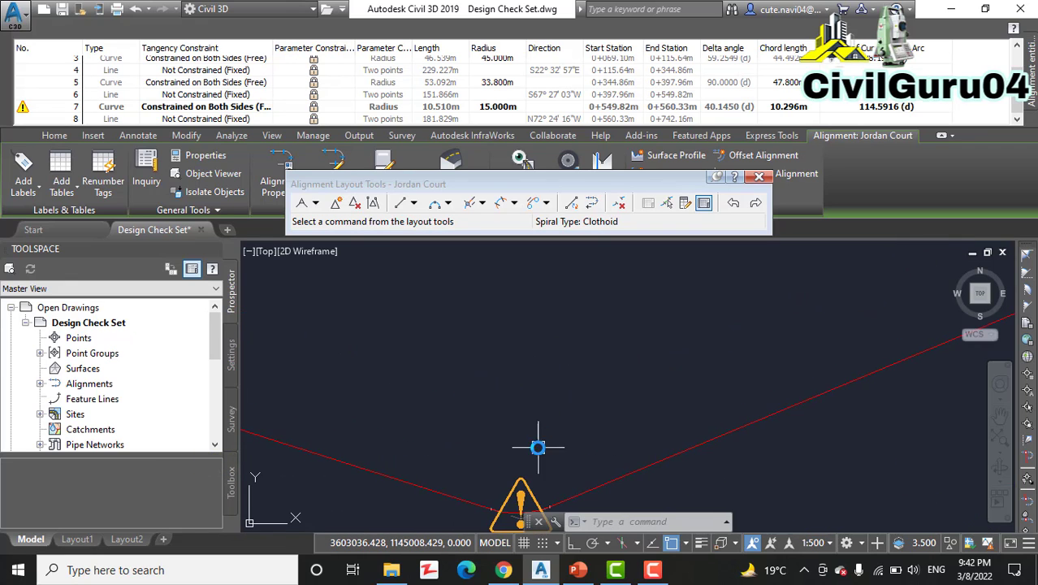
scroll(551, 375, "down", 4)
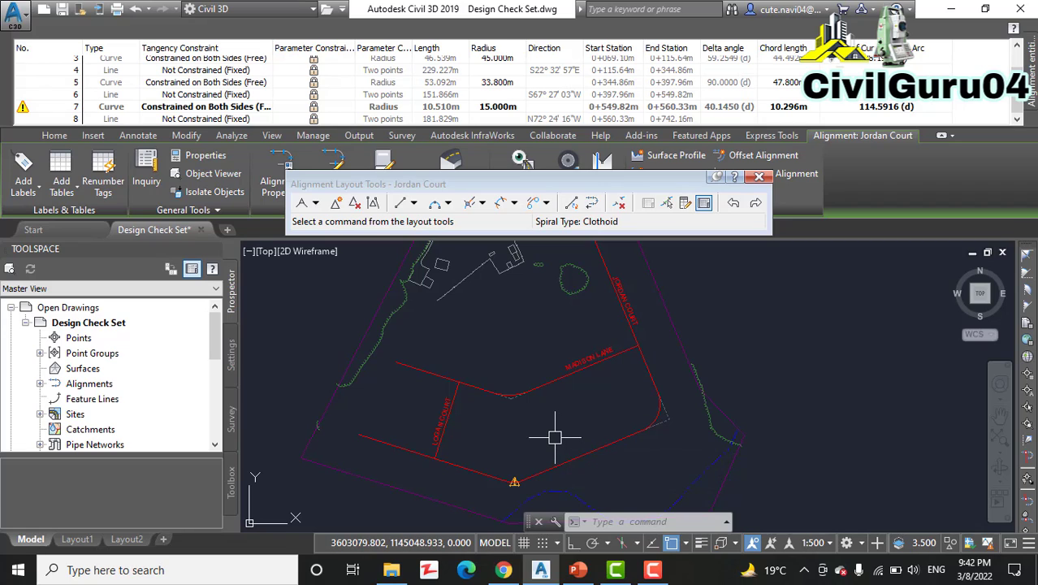
mouse_move(554, 438)
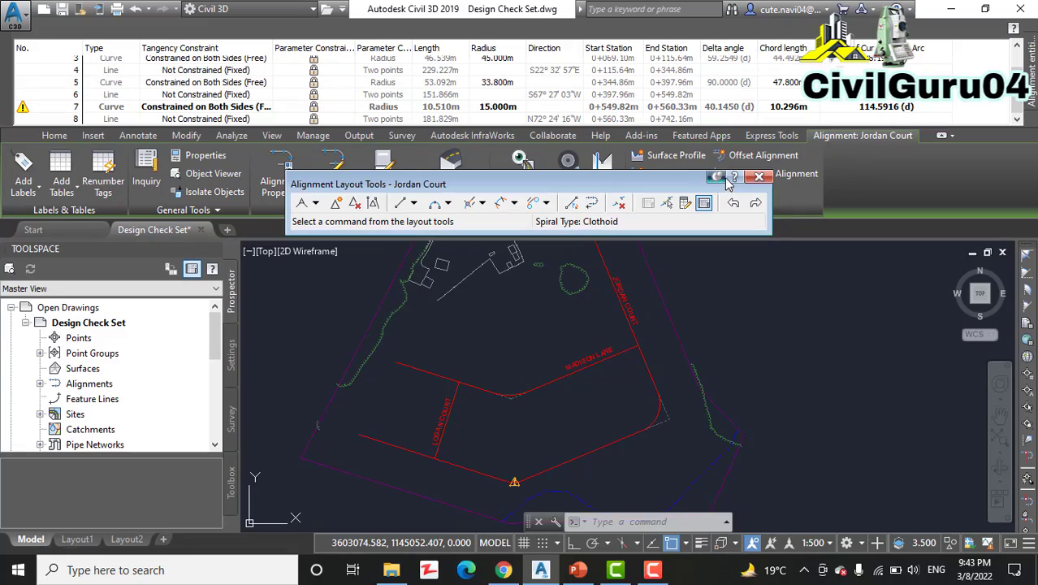
Close the Alignment Layout Tools, minimise Civil 3D, and bring up the browser's YouTube page.
left_click(758, 176)
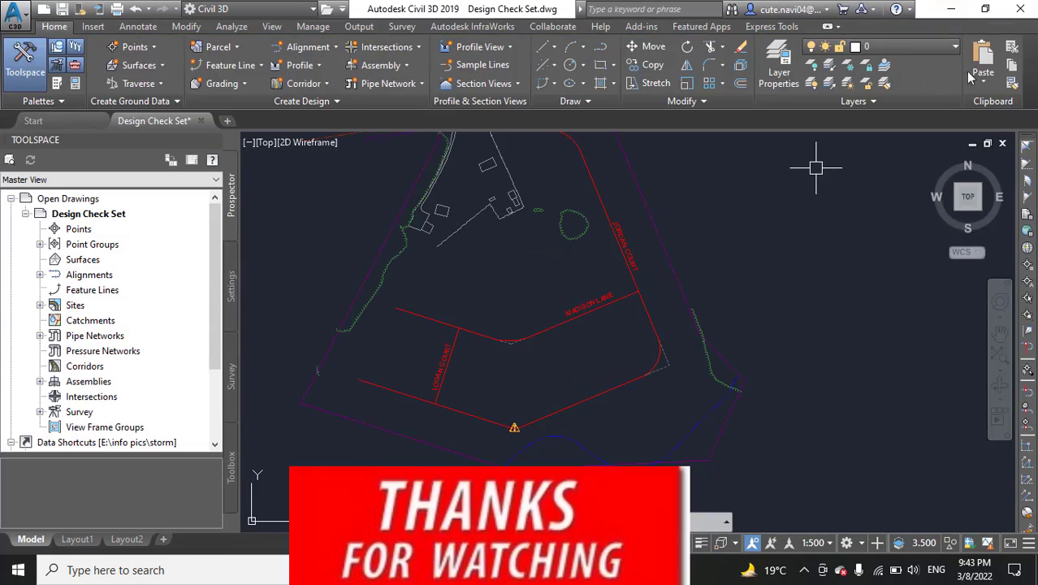
left_click(950, 8)
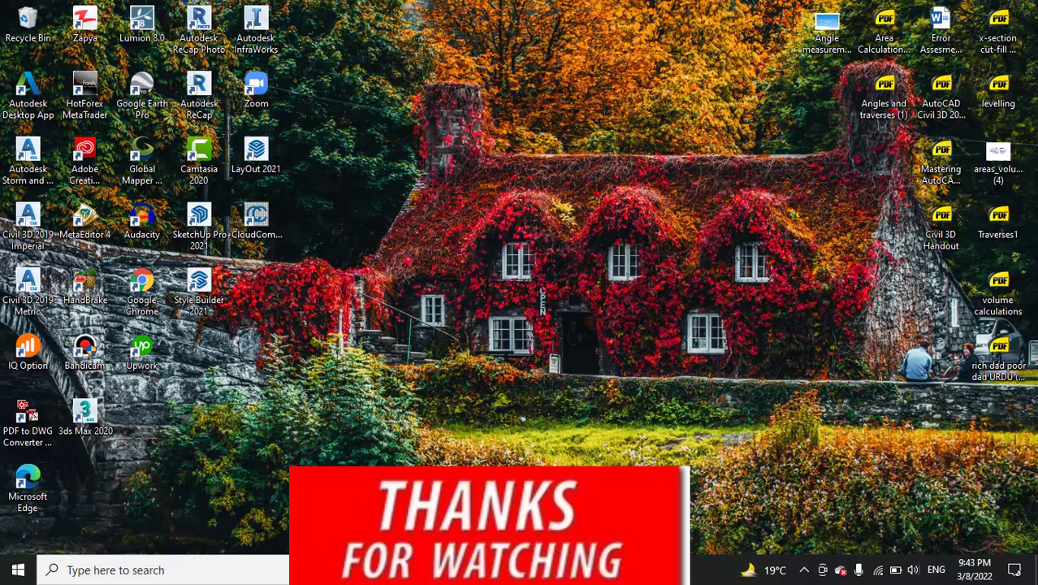
key("alt+Tab")
left_click(293, 12)
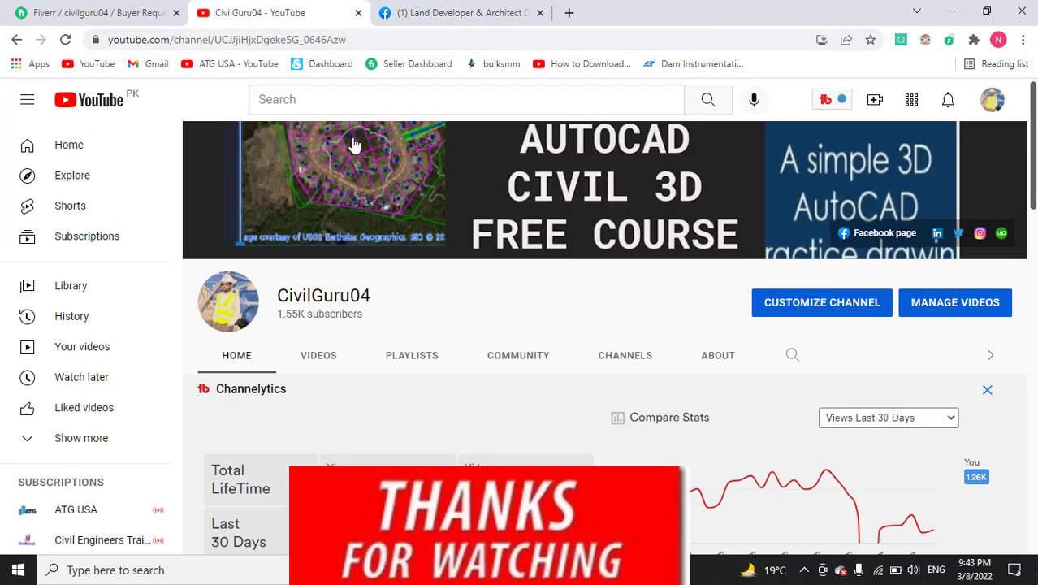